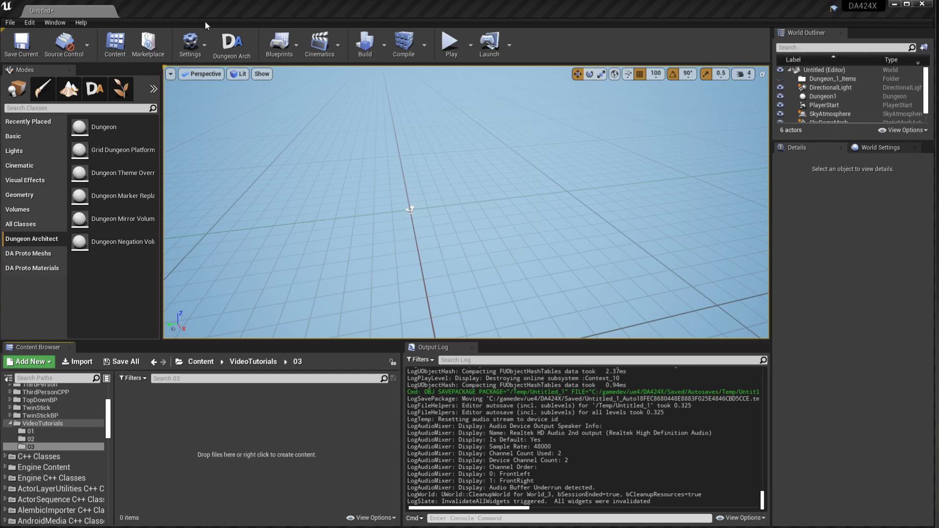
# Open the Dungeon Architect Launch Pad, bring its window fully into view and enlarge it
pyautogui.click(238, 57)
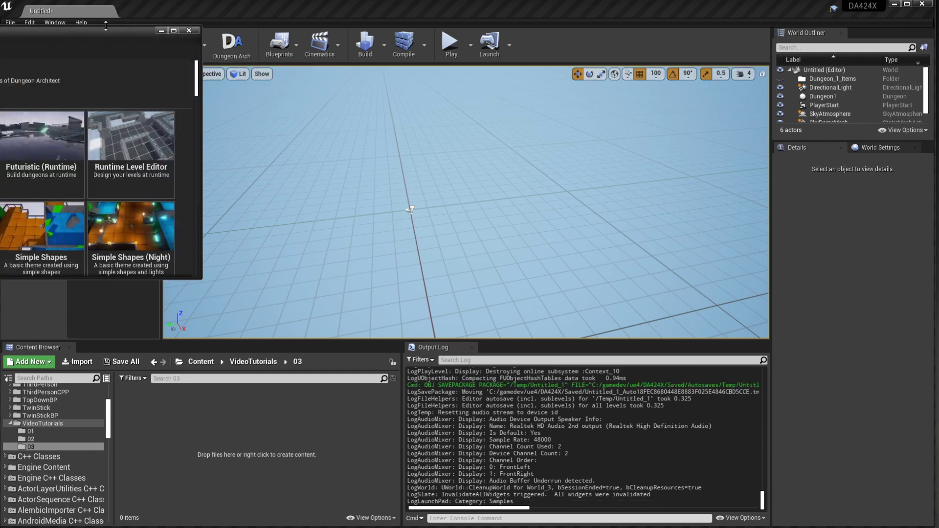
pyautogui.moveTo(105, 25); pyautogui.dragTo(317, 51)
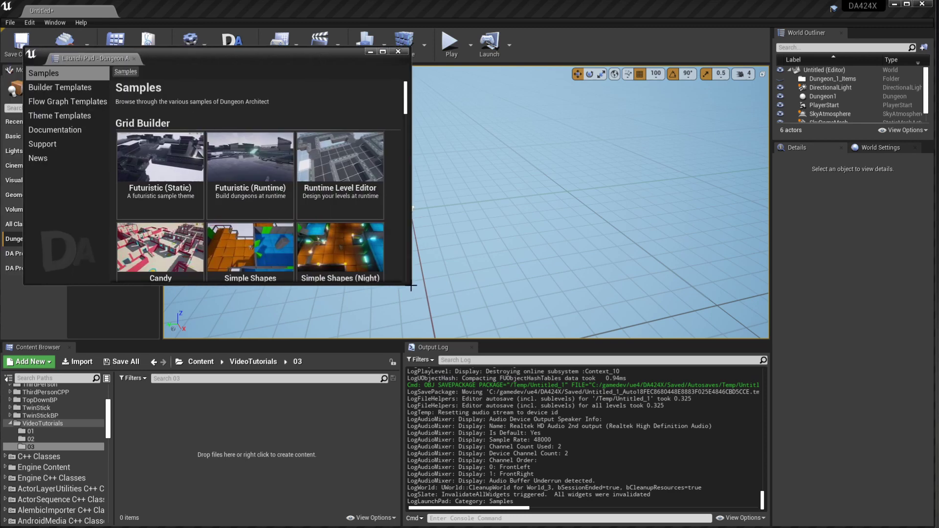
pyautogui.moveTo(410, 286); pyautogui.dragTo(573, 397)
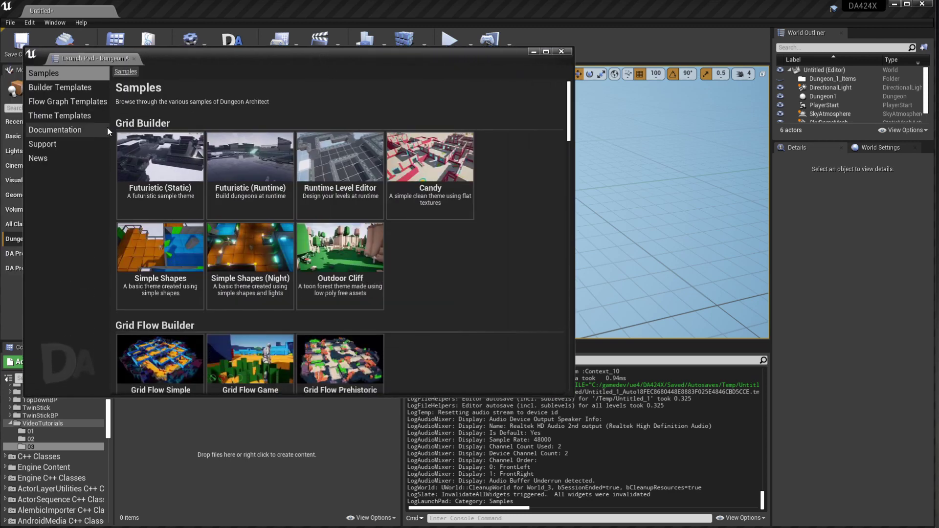
# Browse the sample scenes offered for the different dungeon builders in the Samples category
pyautogui.scroll(-5, 245, 171)
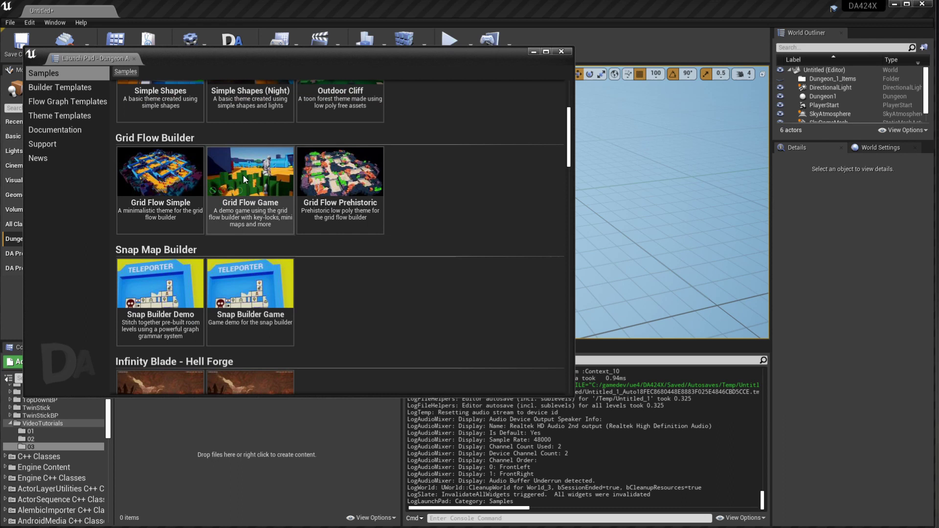
pyautogui.scroll(-10, 244, 179)
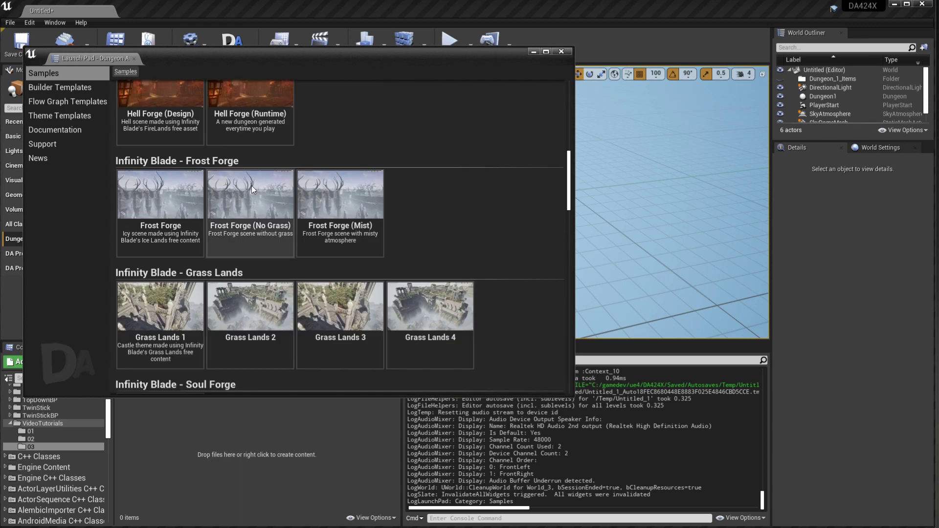
pyautogui.scroll(-2, 251, 191)
pyautogui.scroll(10, 250, 194)
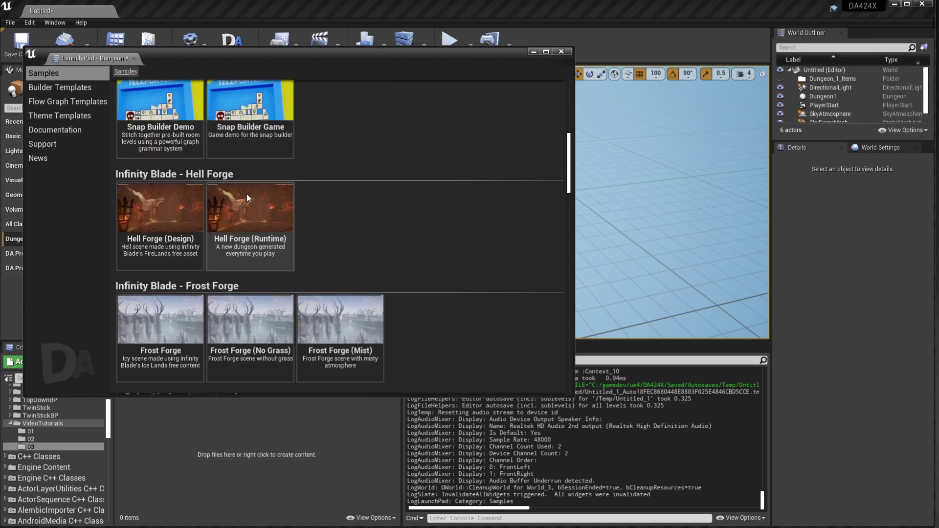
pyautogui.moveTo(569, 153); pyautogui.dragTo(561, 80)
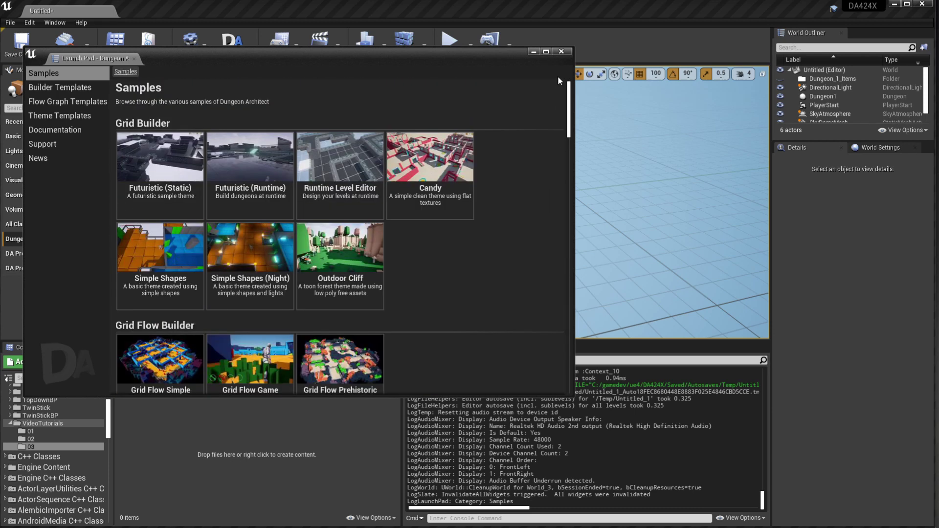
# Review the builder templates, including the detail pages of the Snap Flow Builder and the Grid Flow Builder
pyautogui.click(55, 87)
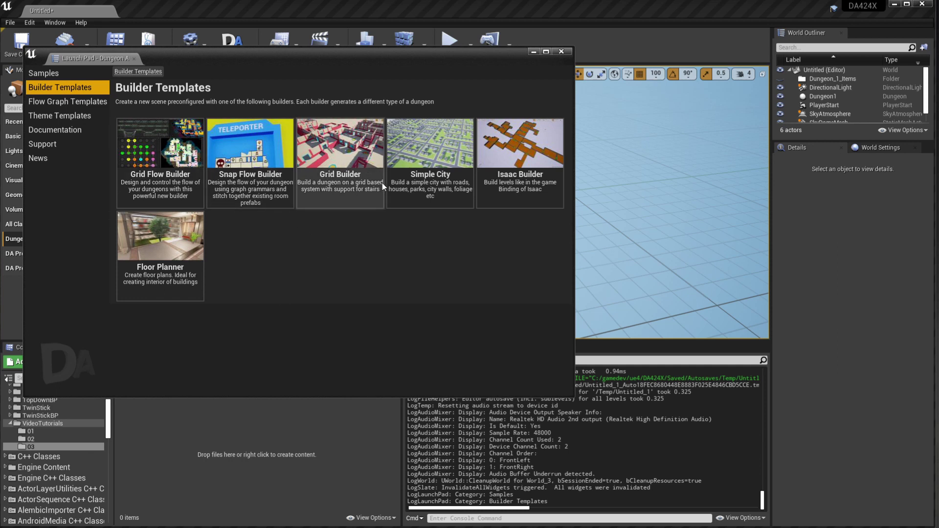
pyautogui.click(269, 145)
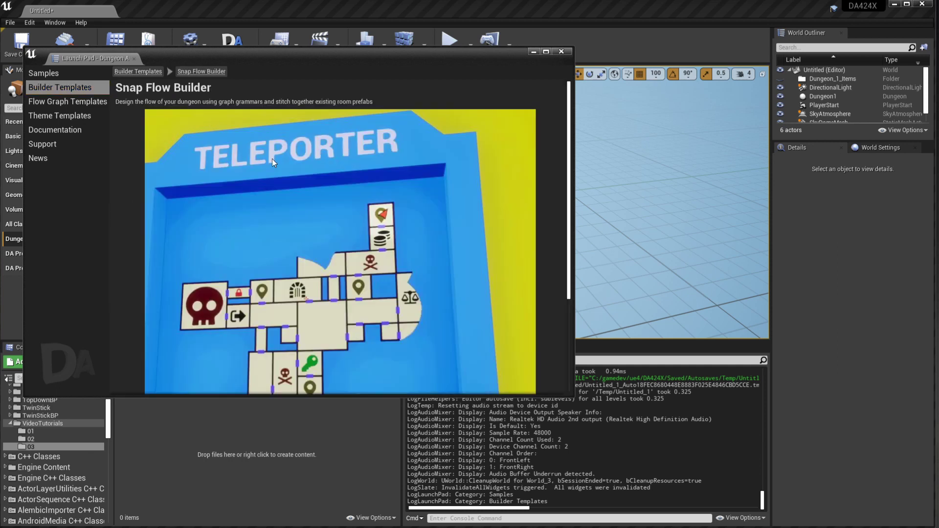
pyautogui.scroll(-3, 342, 196)
pyautogui.click(138, 72)
pyautogui.click(172, 166)
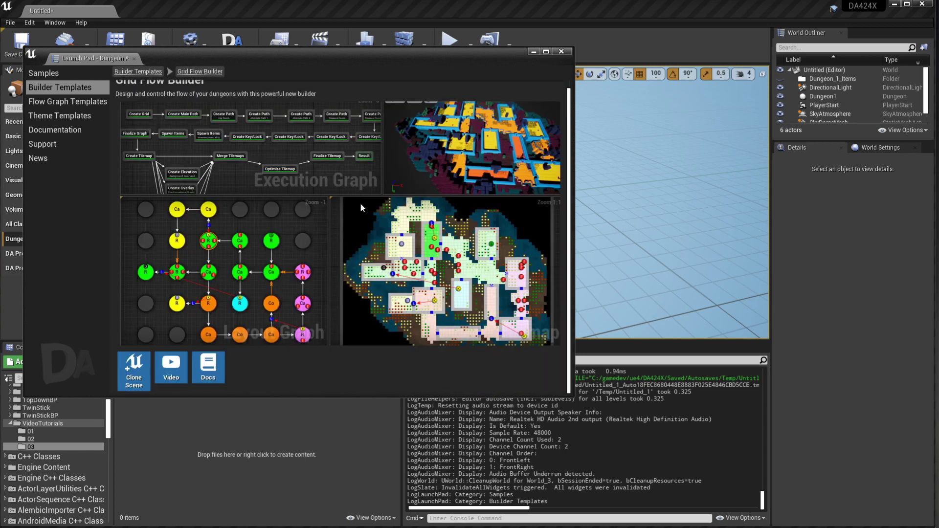
pyautogui.scroll(1, 360, 202)
pyautogui.click(138, 71)
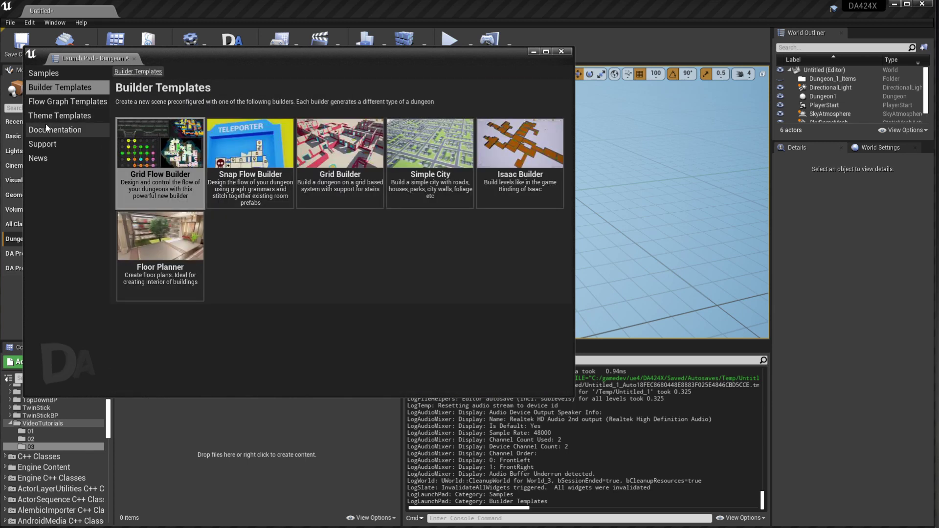
# Look through the available flow graph templates and theme templates
pyautogui.click(92, 102)
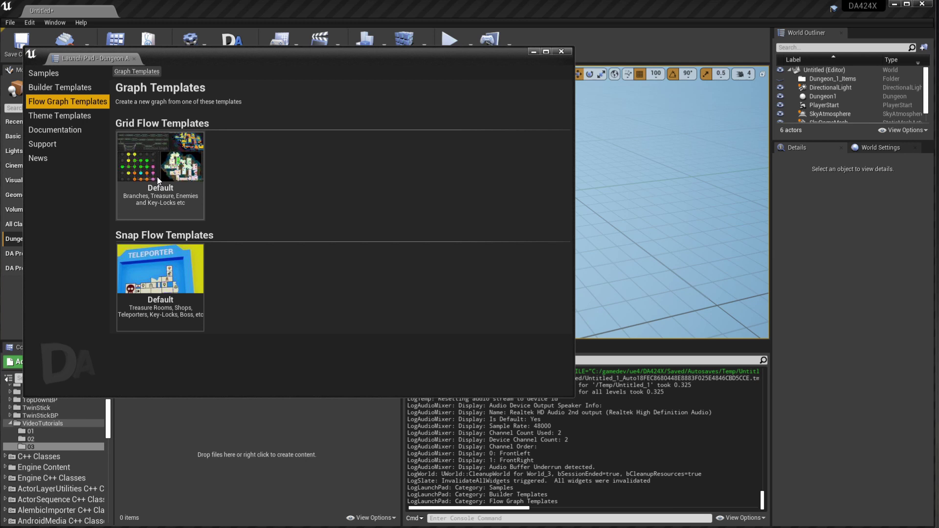
pyautogui.click(77, 112)
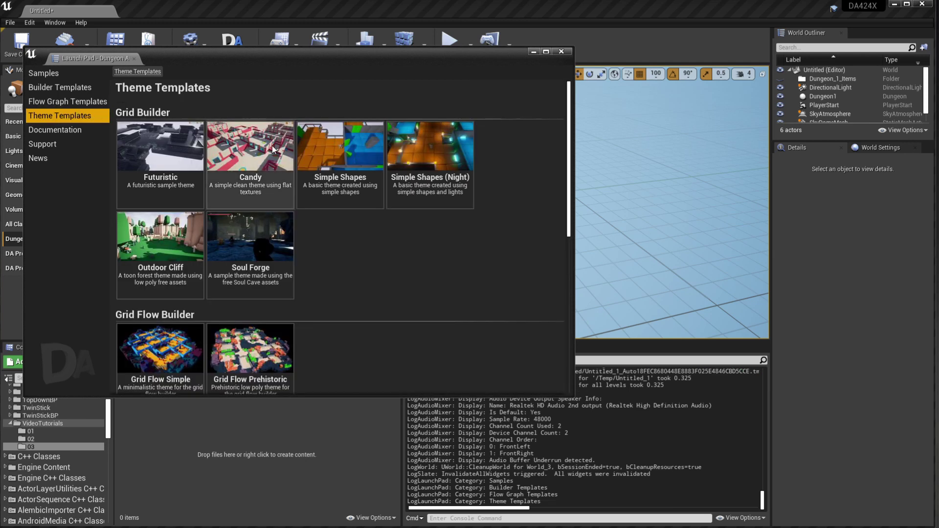
pyautogui.scroll(-5, 270, 147)
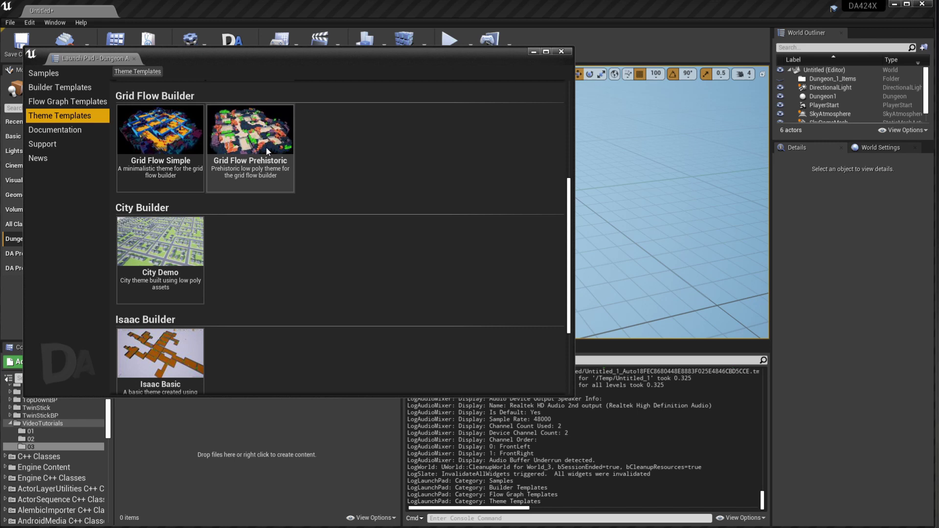
pyautogui.scroll(4, 264, 148)
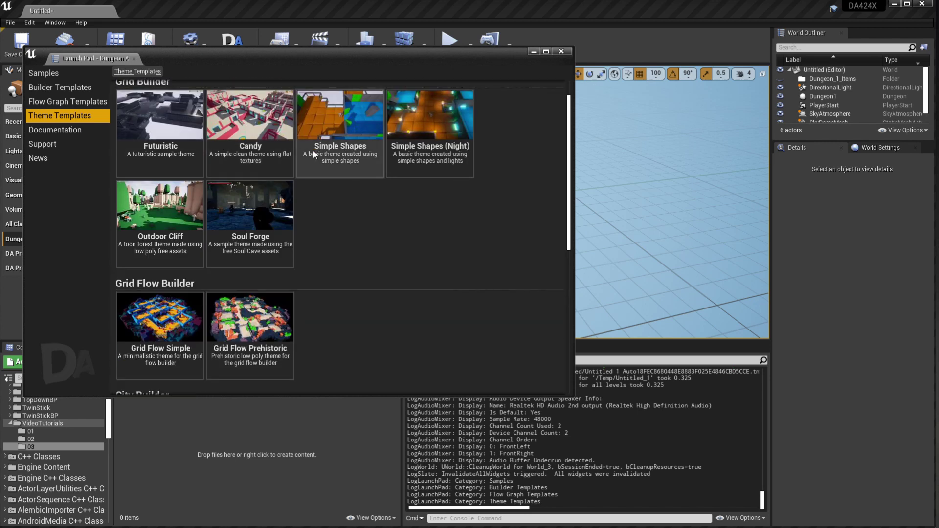
pyautogui.scroll(1, 312, 180)
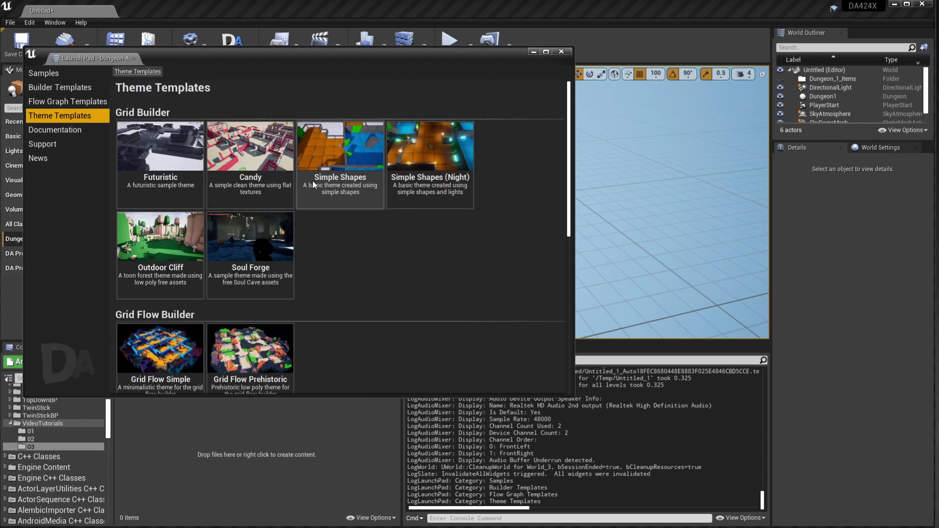
# Clone the Futuristic theme template into VideoTutorials/03 as D_StarterPackTheme and dock its theme editor in the main window
pyautogui.click(171, 175)
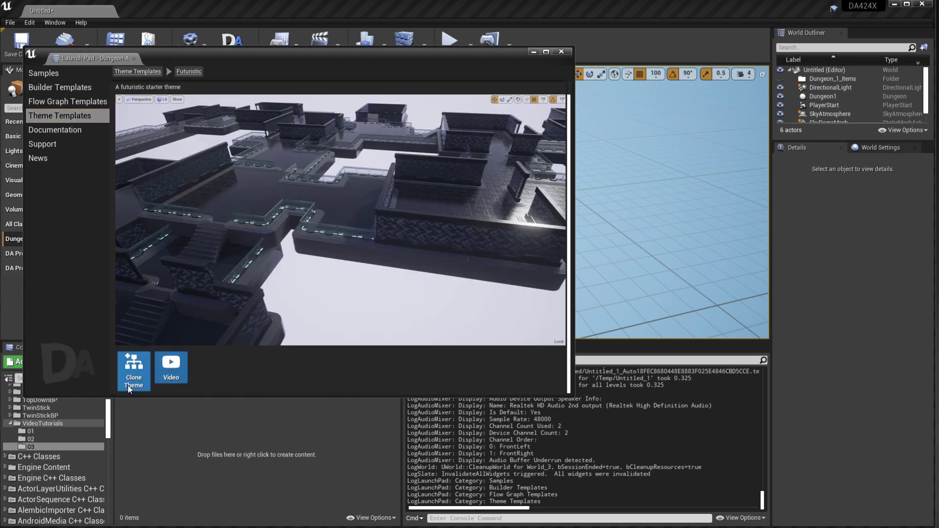
pyautogui.click(144, 358)
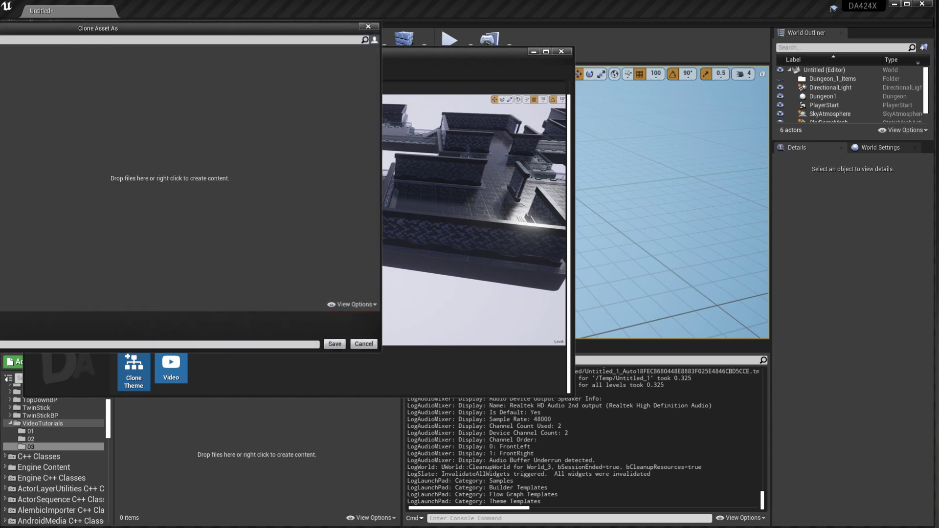
pyautogui.click(335, 344)
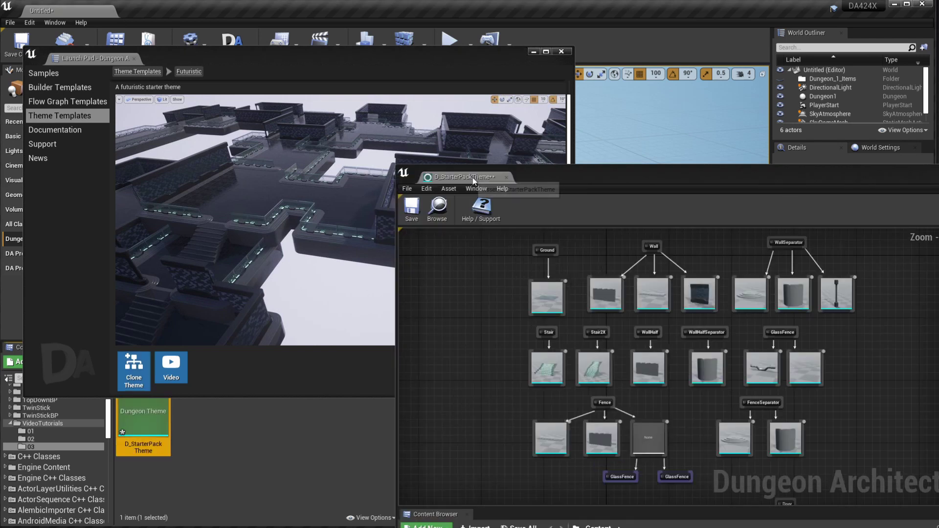
pyautogui.moveTo(474, 181); pyautogui.dragTo(161, 11)
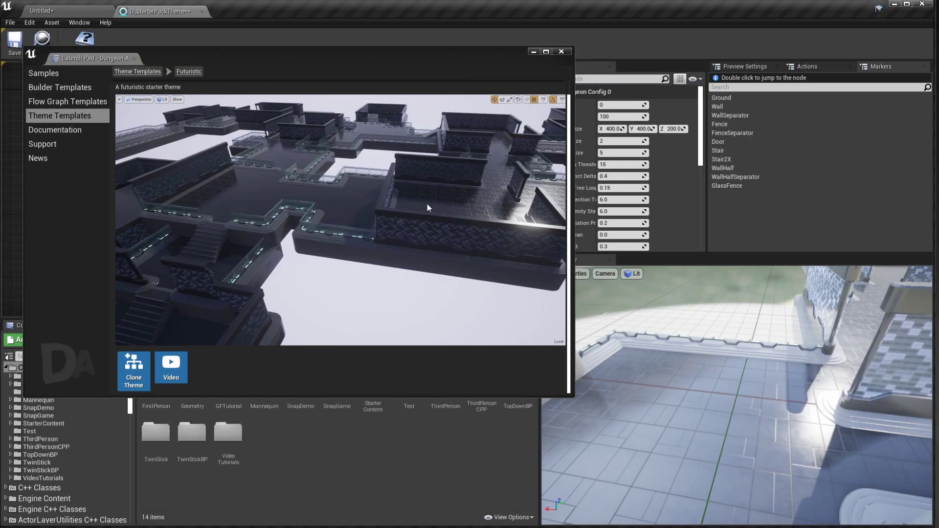
# Close the Launch Pad and examine the cloned theme's marker node graph and its 3D dungeon preview
pyautogui.click(135, 59)
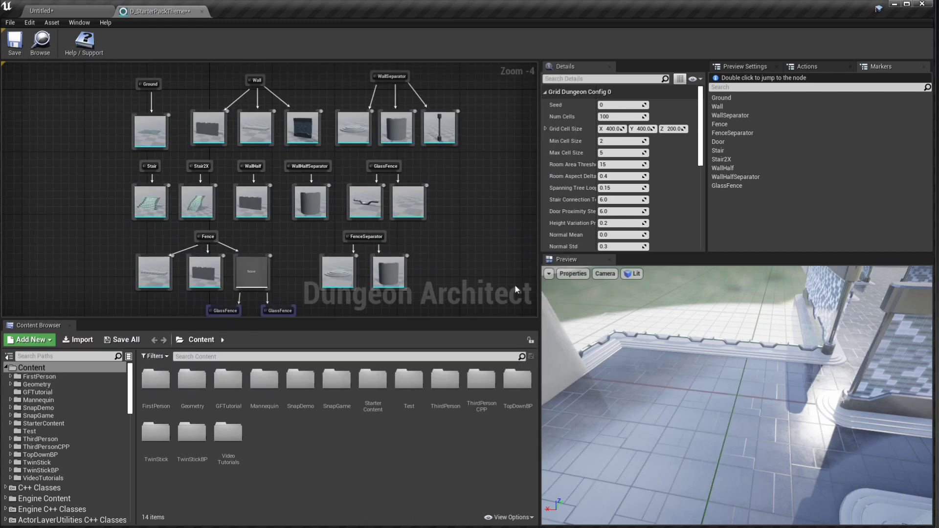
pyautogui.moveTo(657, 390); pyautogui.dragTo(763, 354, button='right')
pyautogui.moveTo(646, 342); pyautogui.dragTo(653, 337)
pyautogui.scroll(5, 367, 207)
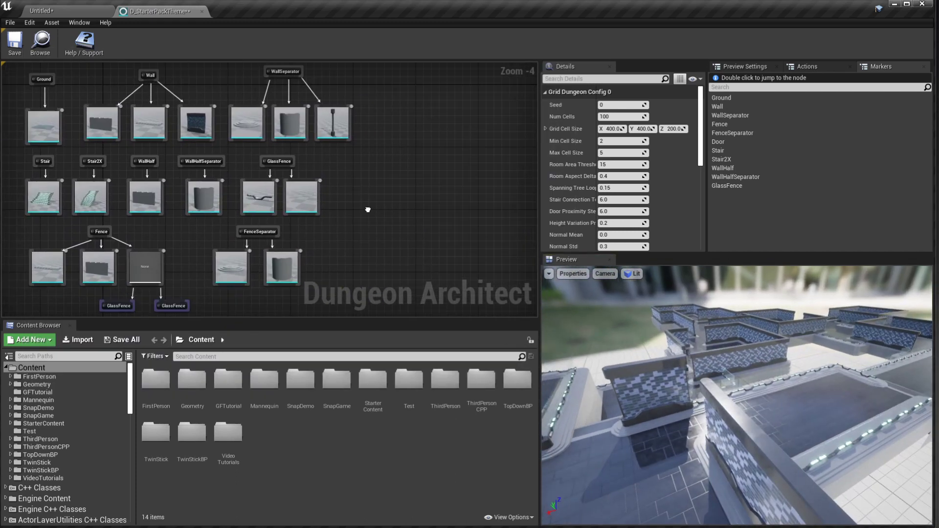
pyautogui.moveTo(363, 186); pyautogui.dragTo(505, 220, button='right')
pyautogui.scroll(5, 709, 362)
pyautogui.moveTo(710, 362); pyautogui.dragTo(685, 357, button='right')
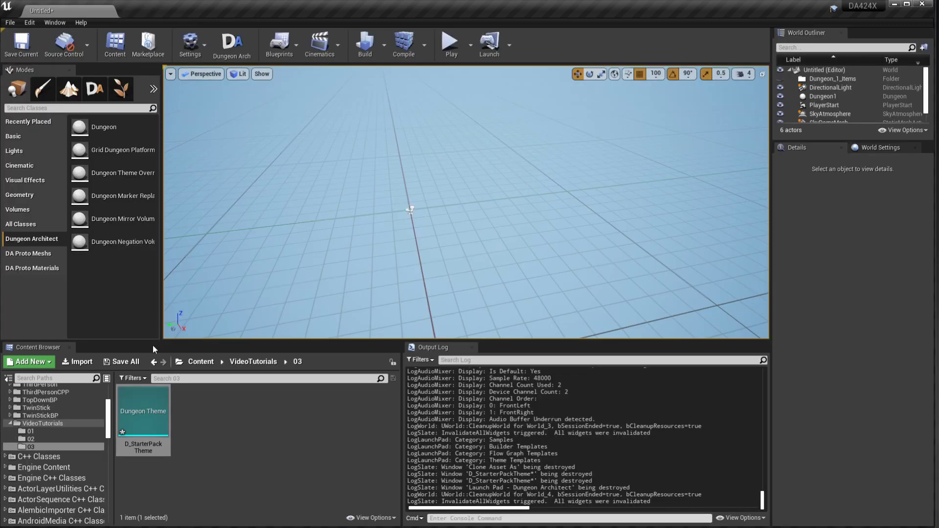
# Reopen the Launch Pad from the level editor and view its Documentation, News and Support categories
pyautogui.click(232, 44)
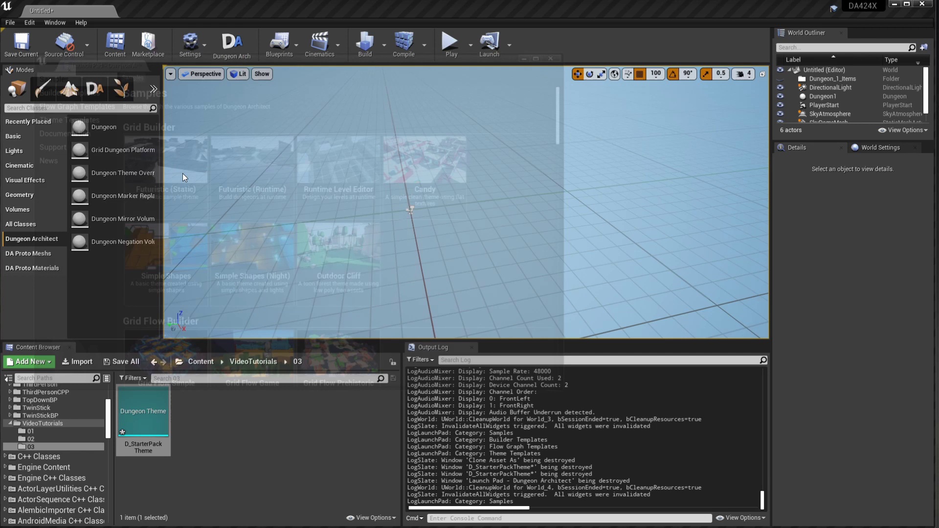
pyautogui.click(79, 130)
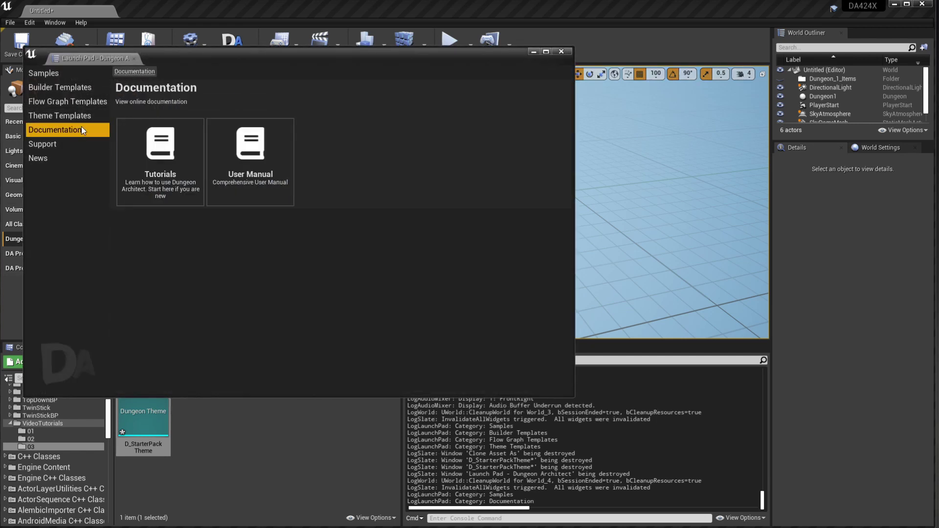
pyautogui.click(87, 152)
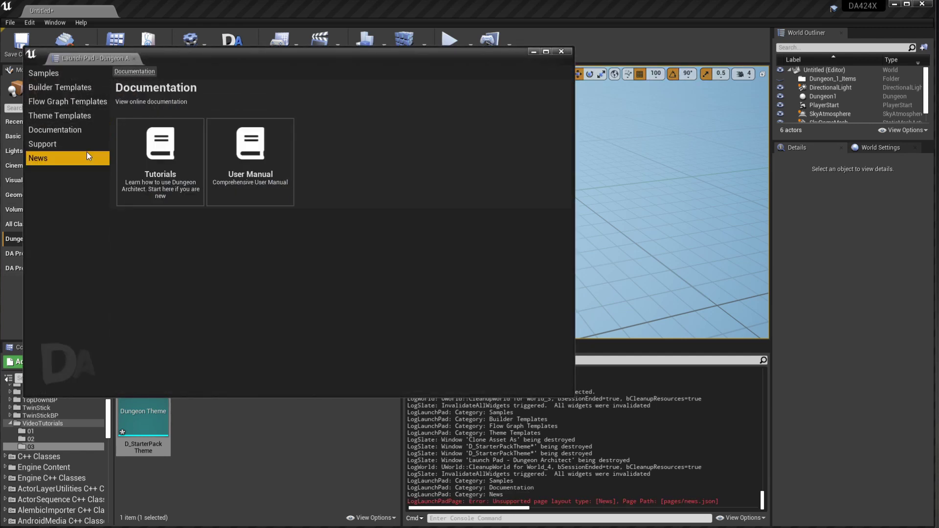
pyautogui.click(86, 148)
# Find the Grid Flow Game sample among the Launch Pad's samples and open its detail page
pyautogui.click(69, 78)
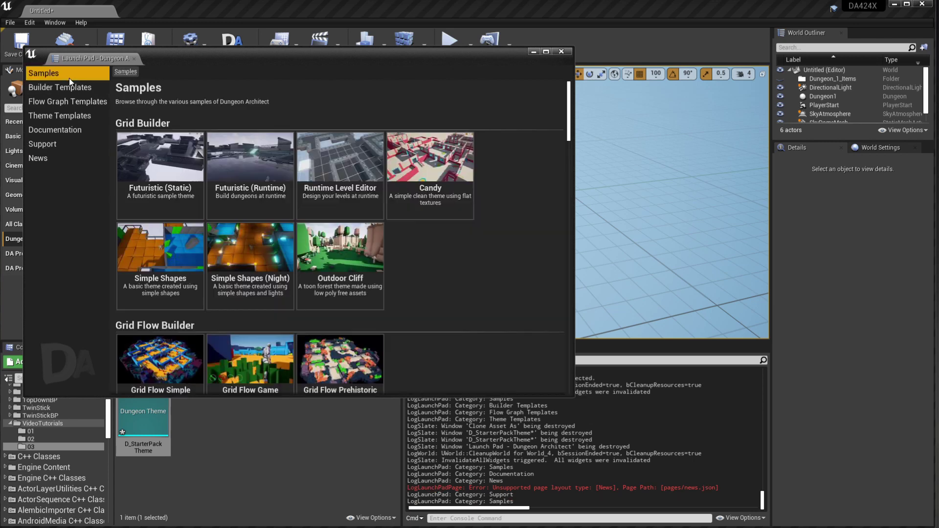
pyautogui.scroll(-3, 251, 201)
pyautogui.scroll(3, 254, 202)
pyautogui.scroll(-1, 287, 215)
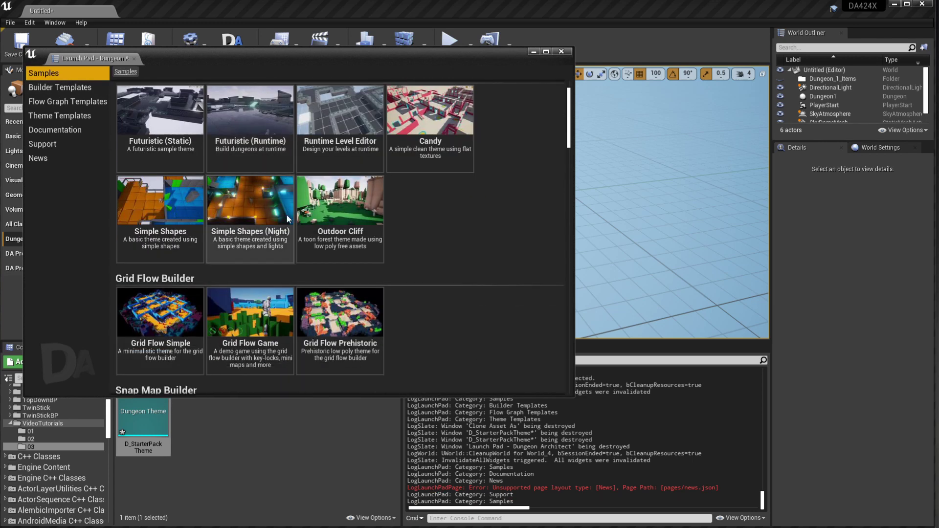
pyautogui.scroll(1, 336, 237)
pyautogui.scroll(-4, 372, 247)
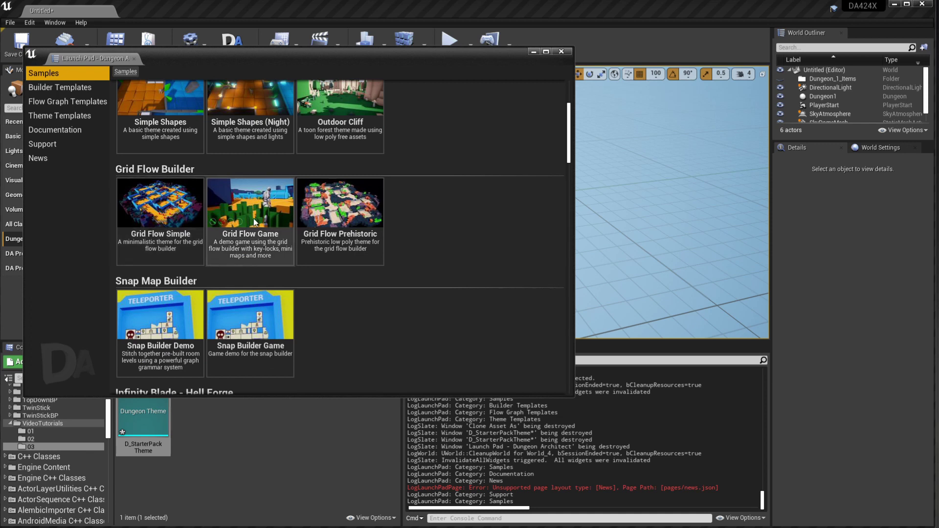
pyautogui.scroll(-2, 255, 221)
pyautogui.scroll(2, 254, 220)
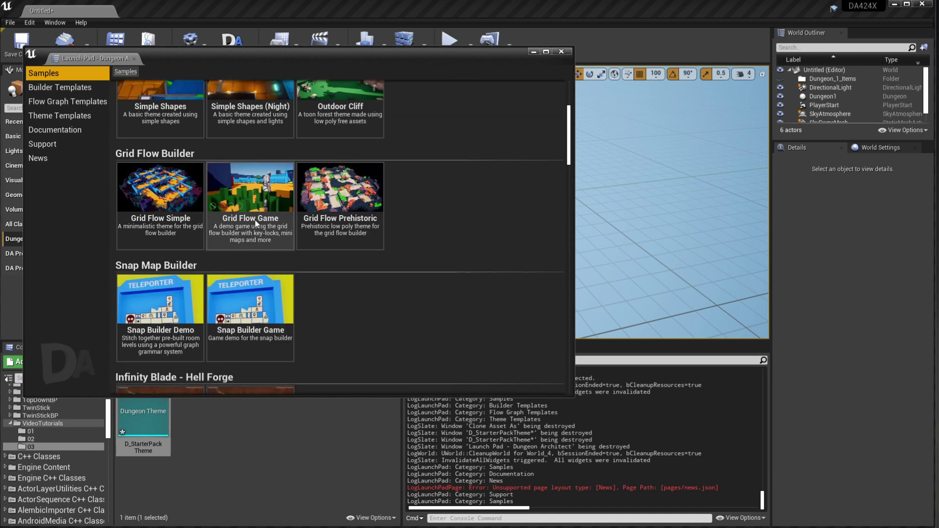
pyautogui.click(254, 220)
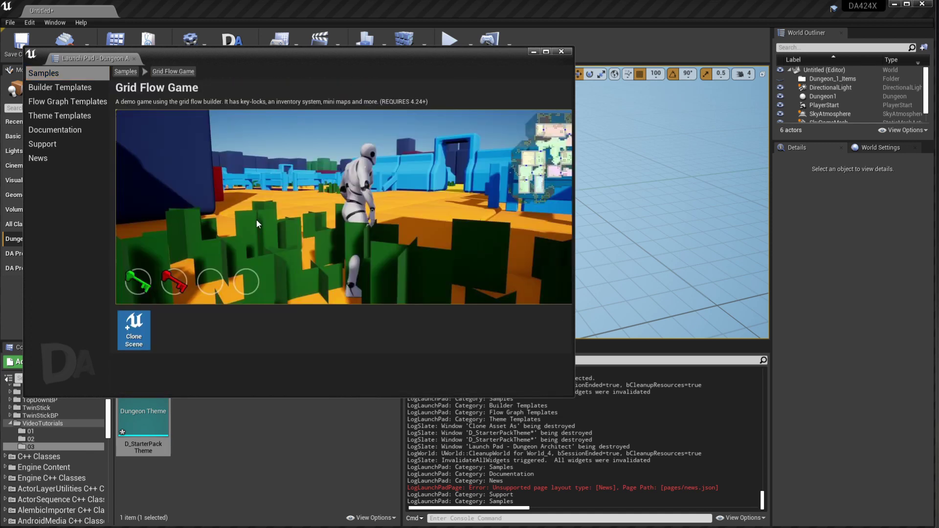
# Clone the Grid Flow Game scene into the VideoTutorials/03 folder under the name DefaultGridFlowMap
pyautogui.click(149, 330)
pyautogui.click(192, 283)
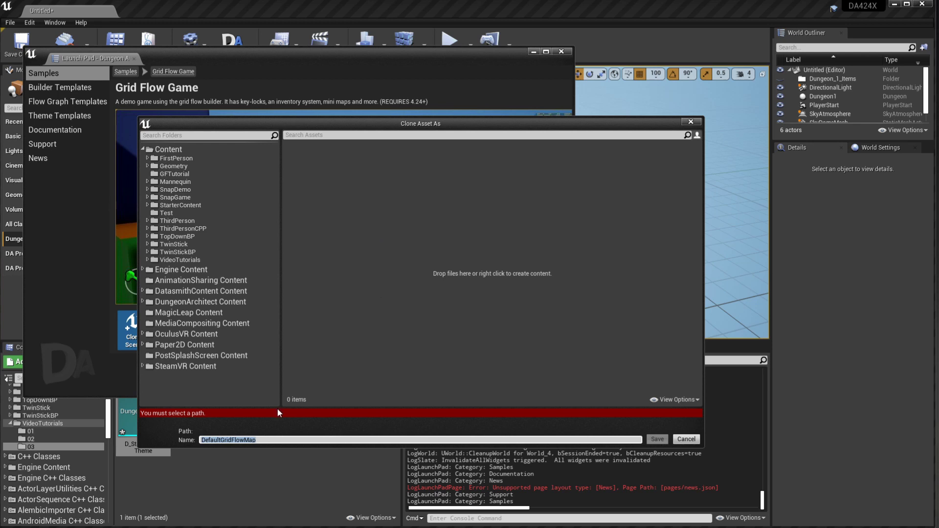
pyautogui.click(192, 239)
pyautogui.click(186, 260)
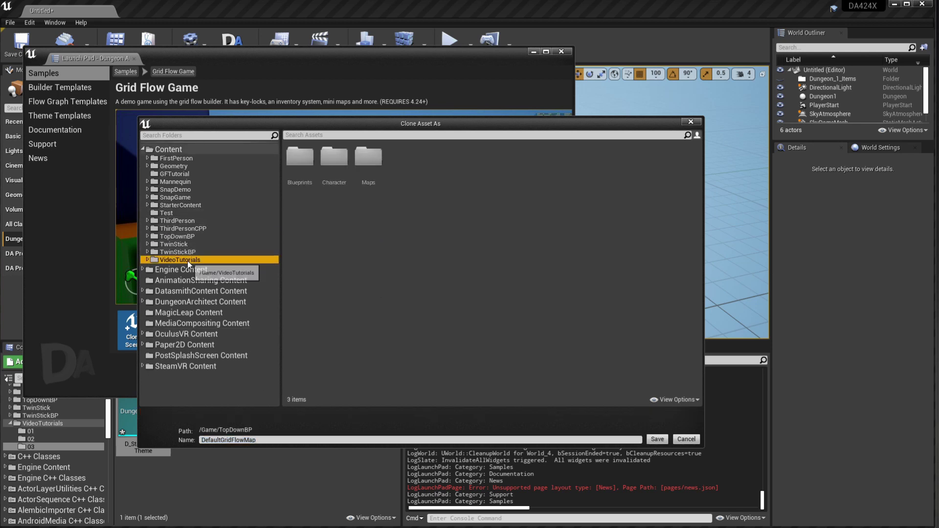
pyautogui.doubleClick(186, 260)
pyautogui.click(182, 283)
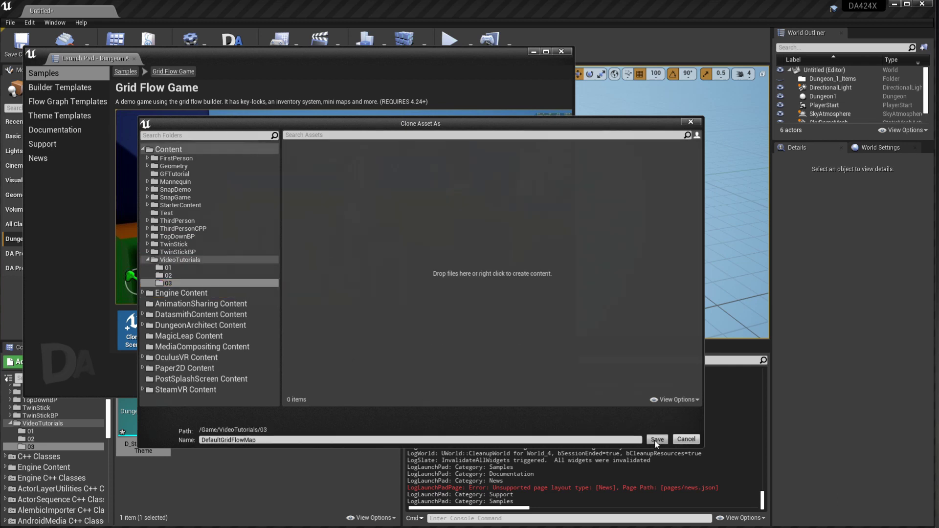
pyautogui.click(657, 439)
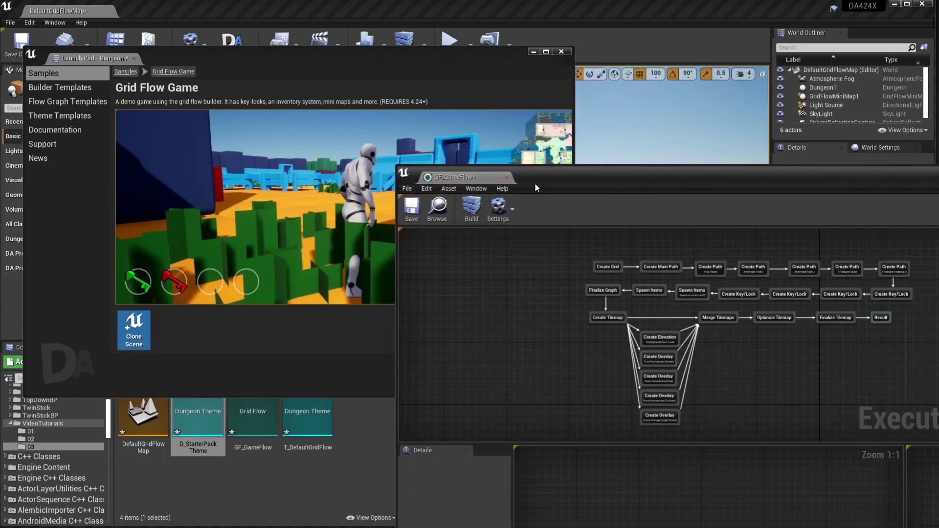
# Dock the GF_GameFlow editor beside the DefaultGridFlowMap level and close the Launch Pad
pyautogui.moveTo(535, 183); pyautogui.dragTo(207, 4)
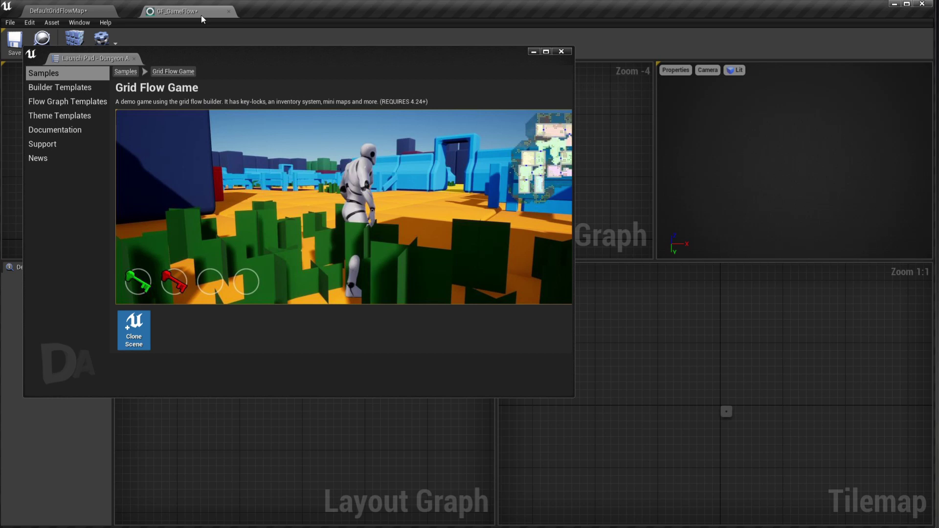
pyautogui.click(134, 58)
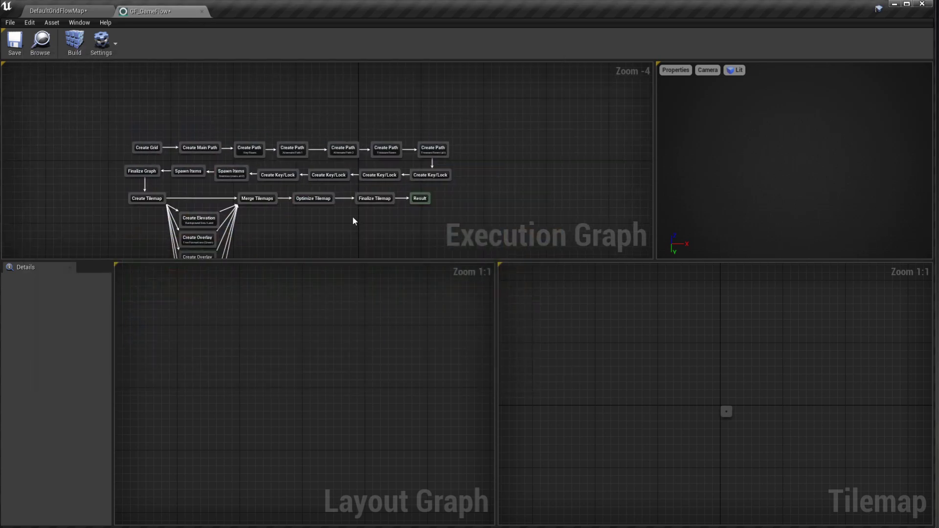
# Build and run the GF_GameFlow execution graph
pyautogui.scroll(4, 354, 222)
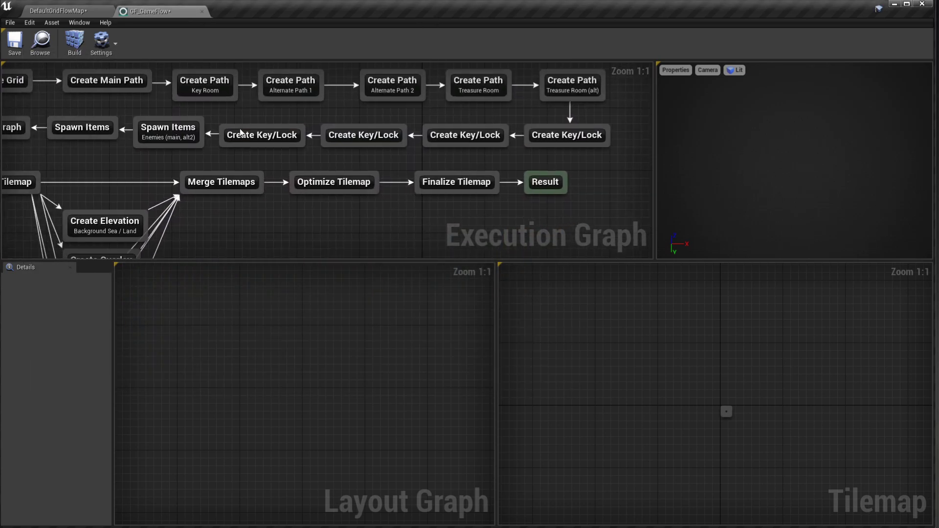
pyautogui.moveTo(240, 132); pyautogui.dragTo(303, 134, button='right')
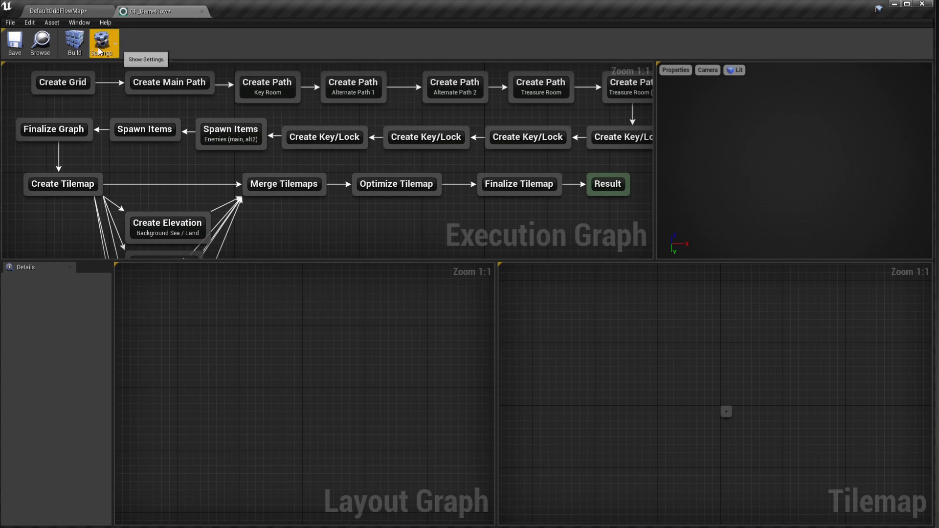
pyautogui.click(79, 51)
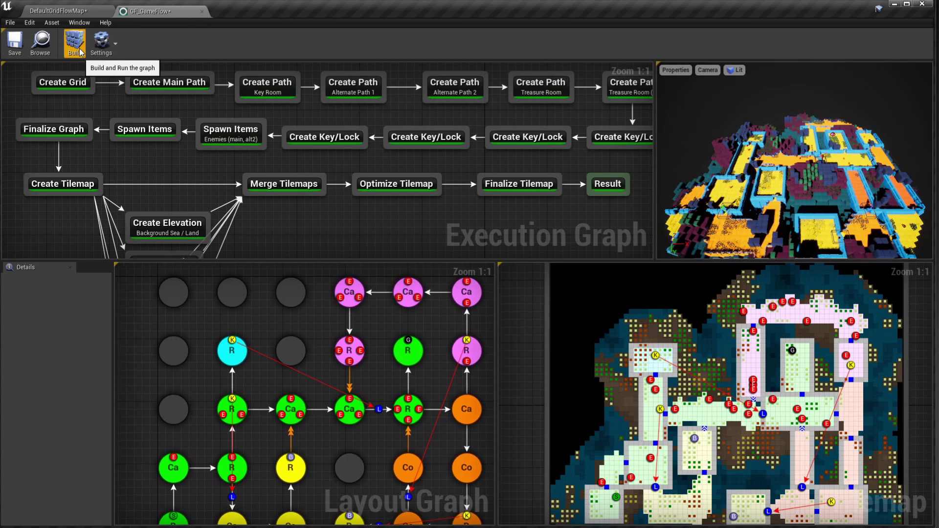
# Examine the generated dungeon in the layout graph, 3D preview and tilemap, highlighting individual rooms in the tilemap
pyautogui.moveTo(809, 352); pyautogui.dragTo(809, 346, button='right')
pyautogui.click(808, 347)
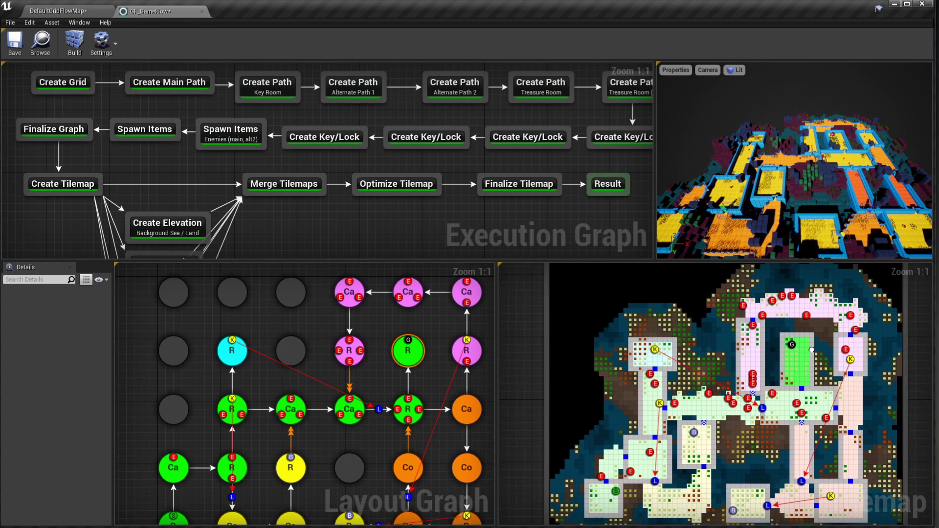
pyautogui.scroll(-2, 470, 389)
pyautogui.moveTo(447, 197); pyautogui.dragTo(432, 195, button='right')
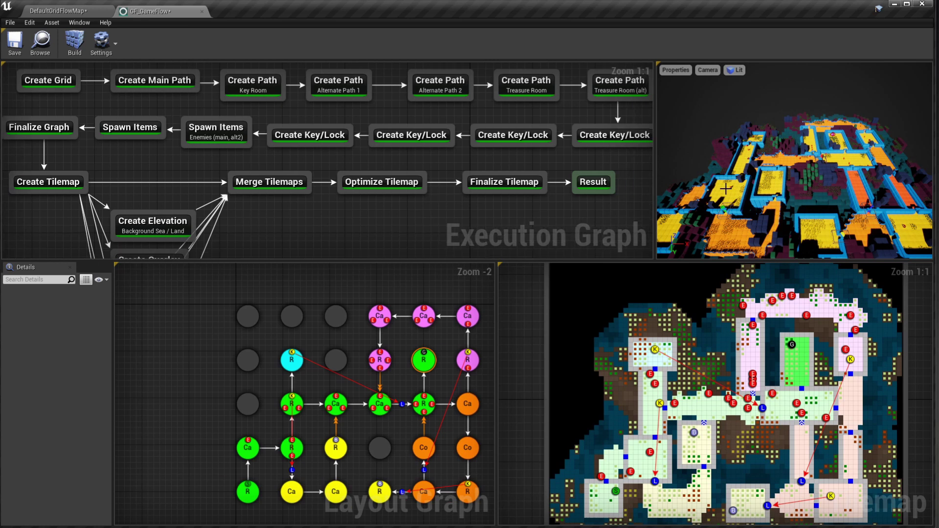
pyautogui.moveTo(721, 185); pyautogui.dragTo(734, 210, button='right')
pyautogui.moveTo(827, 196); pyautogui.dragTo(802, 210)
pyautogui.click(748, 367)
pyautogui.scroll(-1, 748, 367)
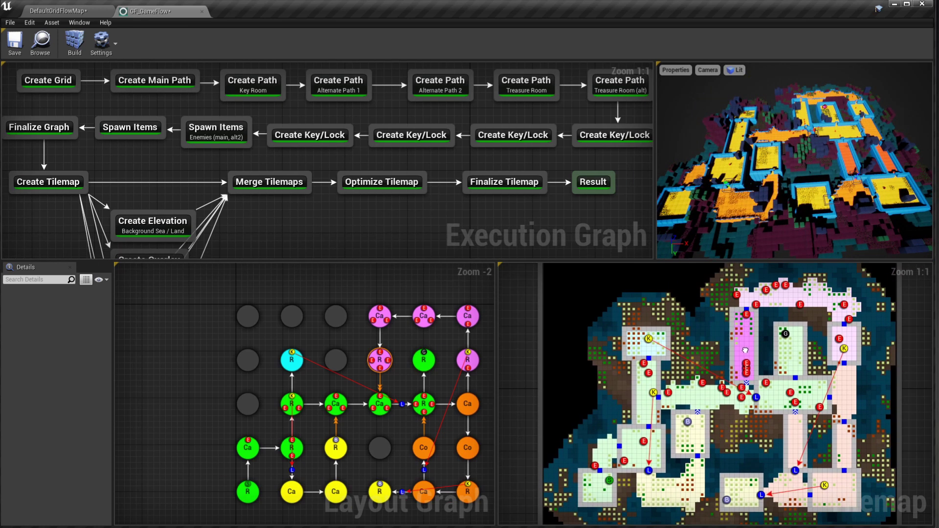
# Close the flow editor and inspect the Dungeon1 actor's properties and the level's World Settings
pyautogui.click(201, 11)
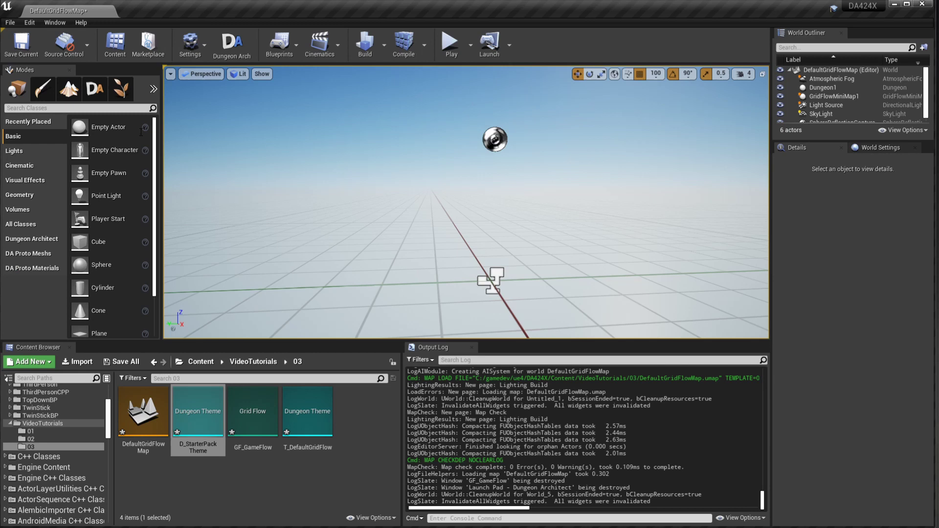
pyautogui.press('s')
pyautogui.moveTo(631, 180); pyautogui.dragTo(932, 77, button='right')
pyautogui.click(823, 87)
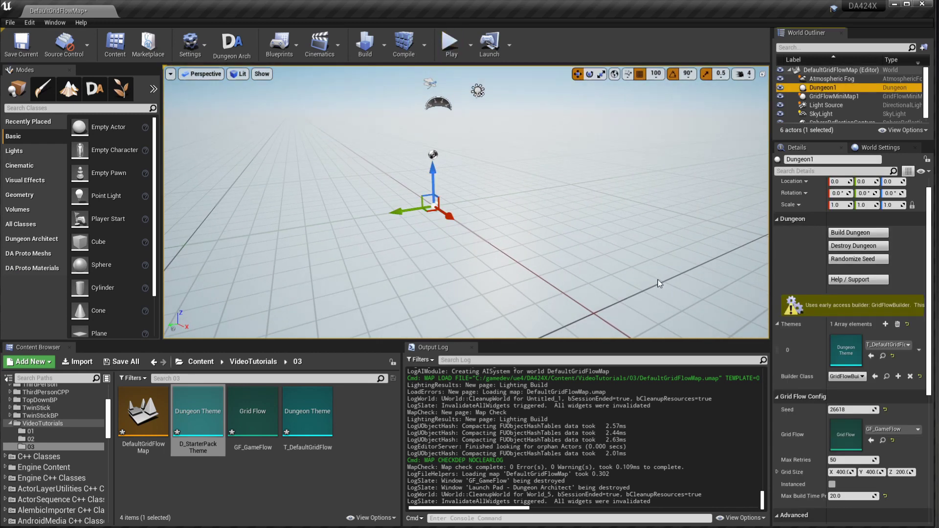
pyautogui.click(881, 147)
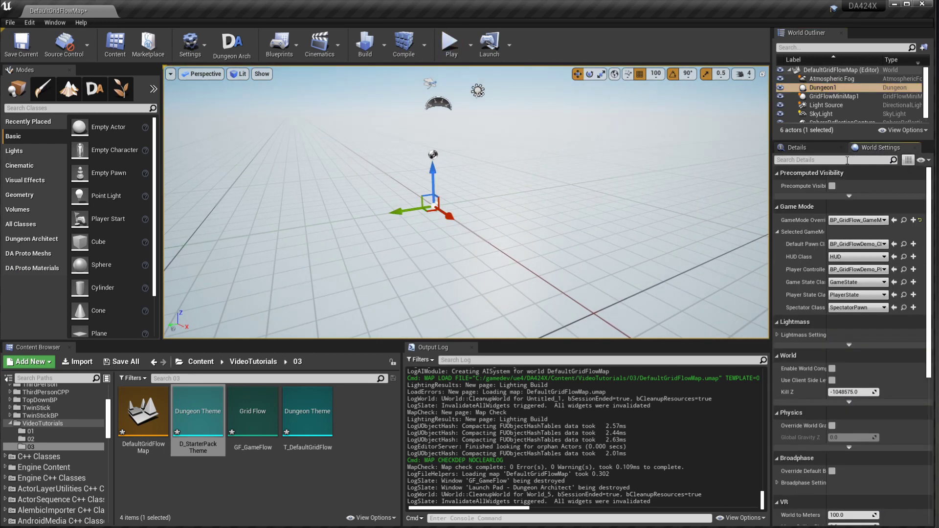
# Play the DefaultGridFlowMap level and walk the character out of the starting room into the dungeon
pyautogui.click(450, 43)
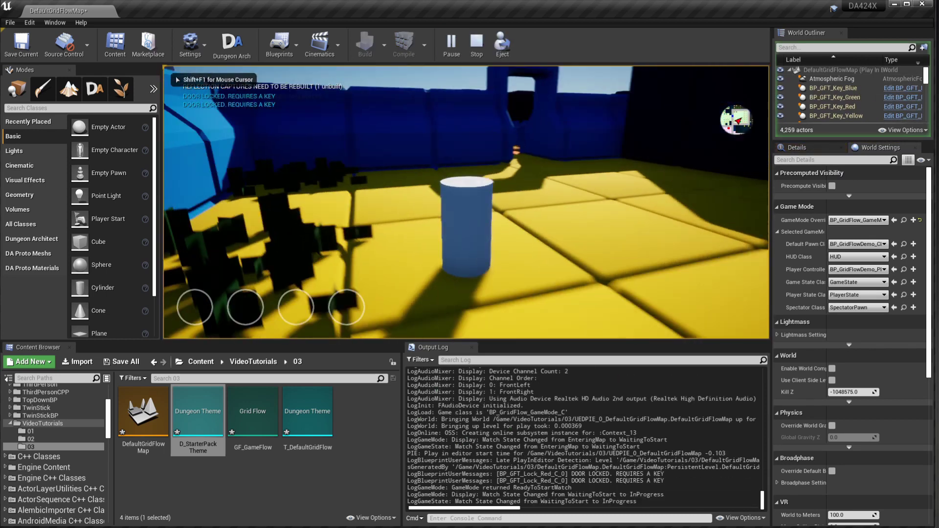
pyautogui.press('w')
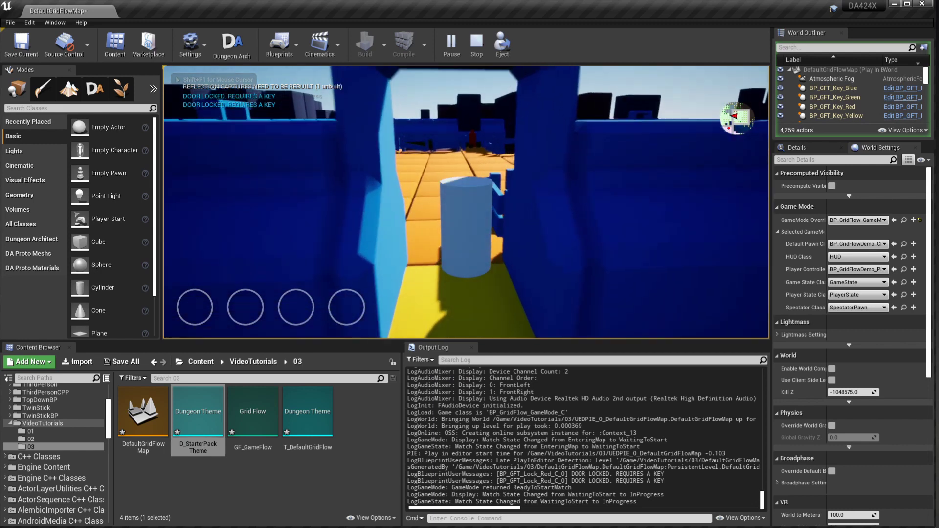
pyautogui.press('w')
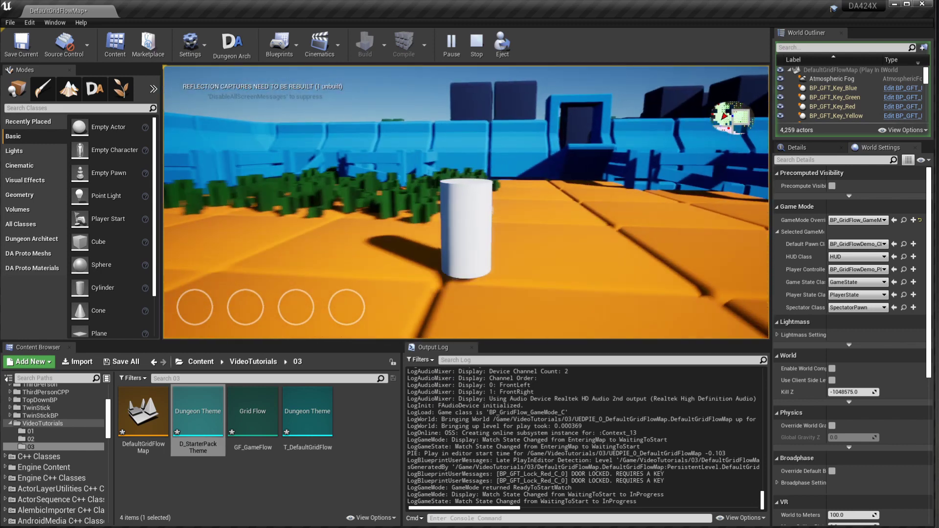
pyautogui.press('w')
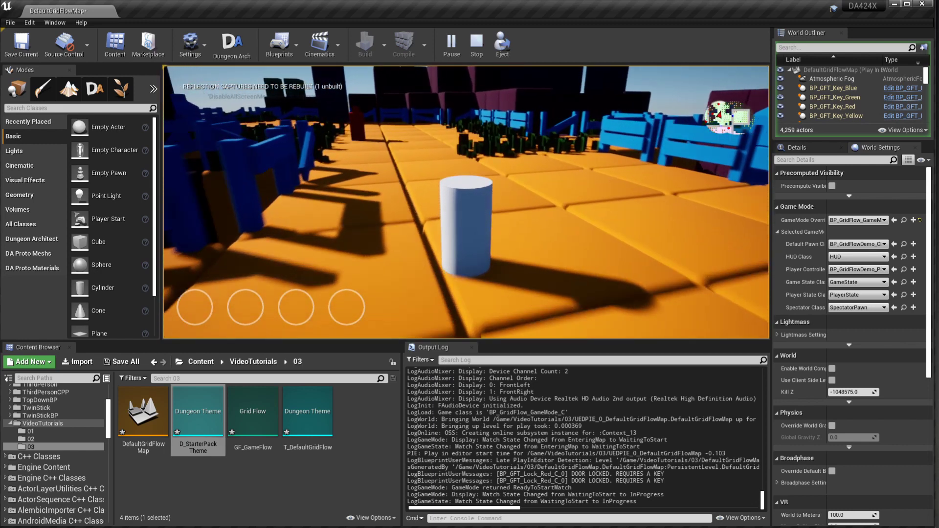
pyautogui.press('w')
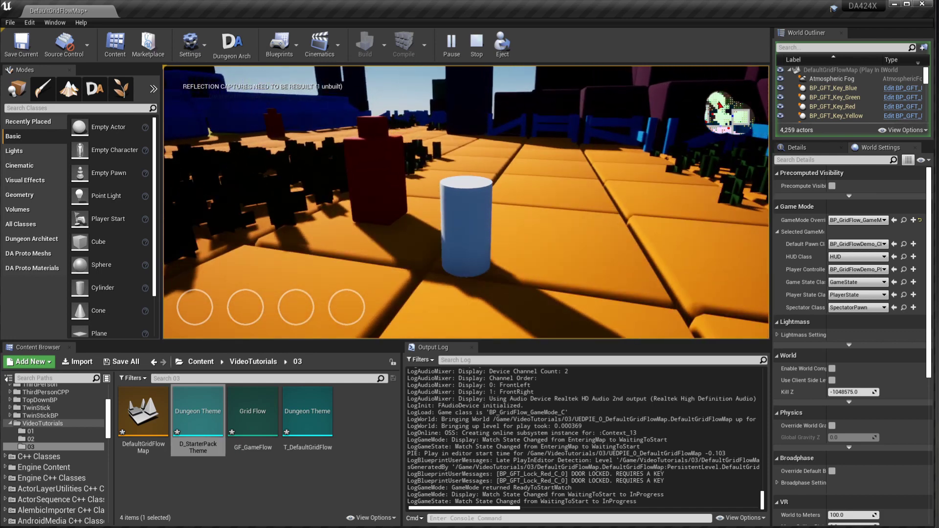
# Continue exploring the dungeon in full screen, then stop the play session and restore the normal viewport
pyautogui.press('F11')
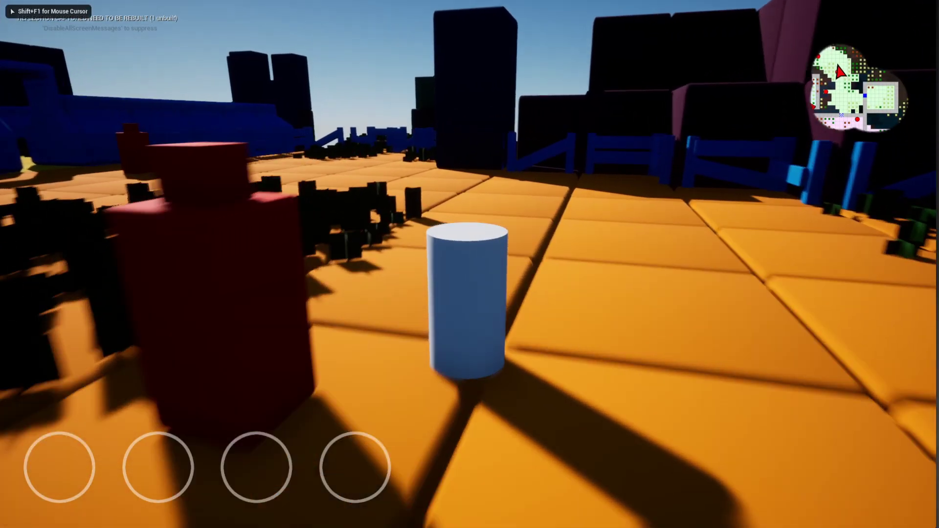
pyautogui.press('w')
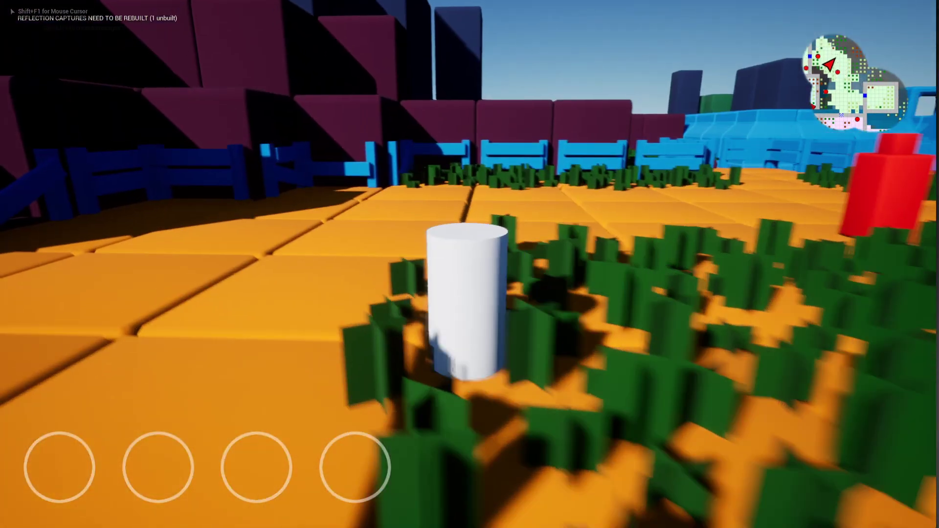
pyautogui.press('w')
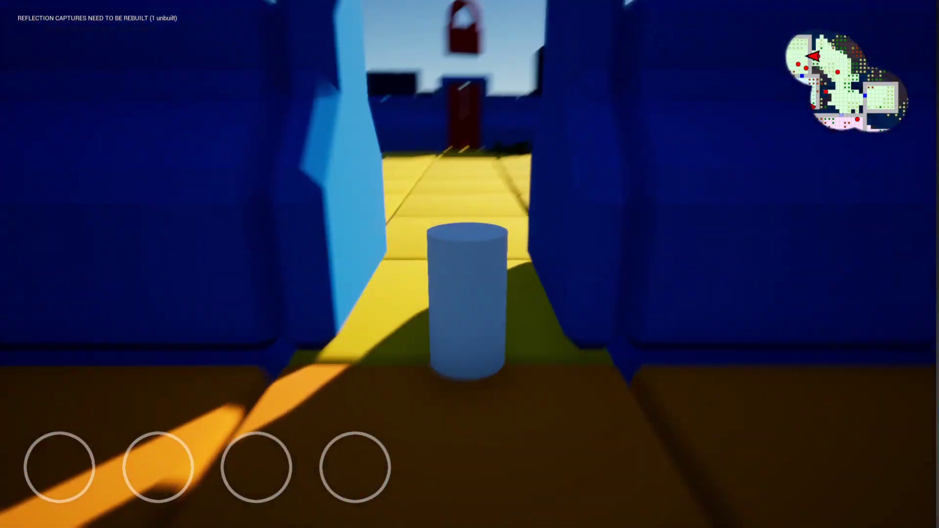
pyautogui.press('w')
pyautogui.press('Escape')
pyautogui.moveTo(256, 210); pyautogui.dragTo(259, 167, button='right')
pyautogui.press('F11')
# Reopen the Dungeon Architect Launch Pad and view the Grid Flow Simple sample's detail page
pyautogui.click(240, 39)
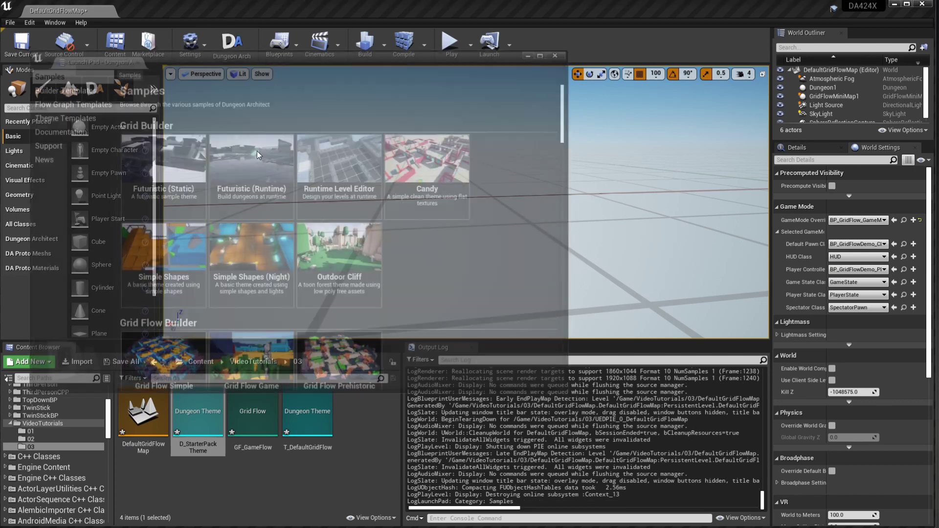
pyautogui.scroll(-4, 168, 169)
pyautogui.scroll(4, 167, 168)
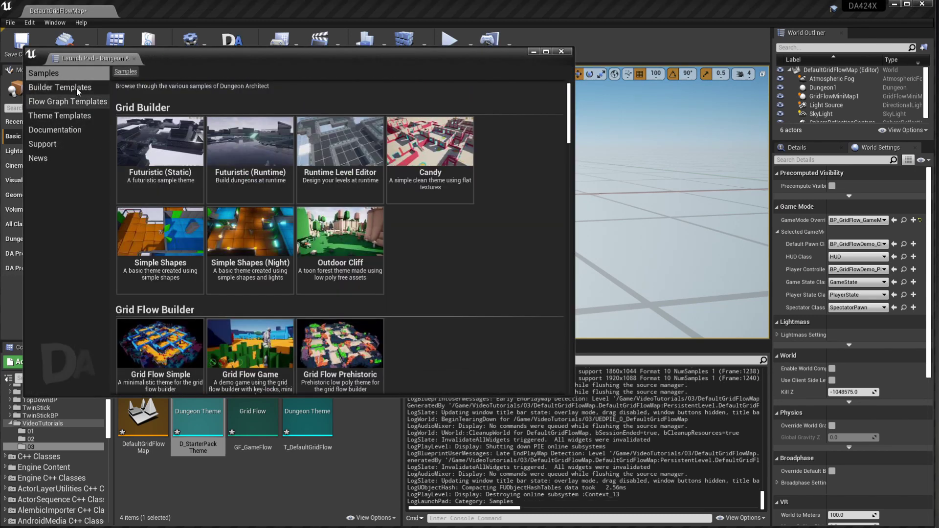
pyautogui.click(77, 87)
pyautogui.click(43, 72)
pyautogui.scroll(-3, 239, 196)
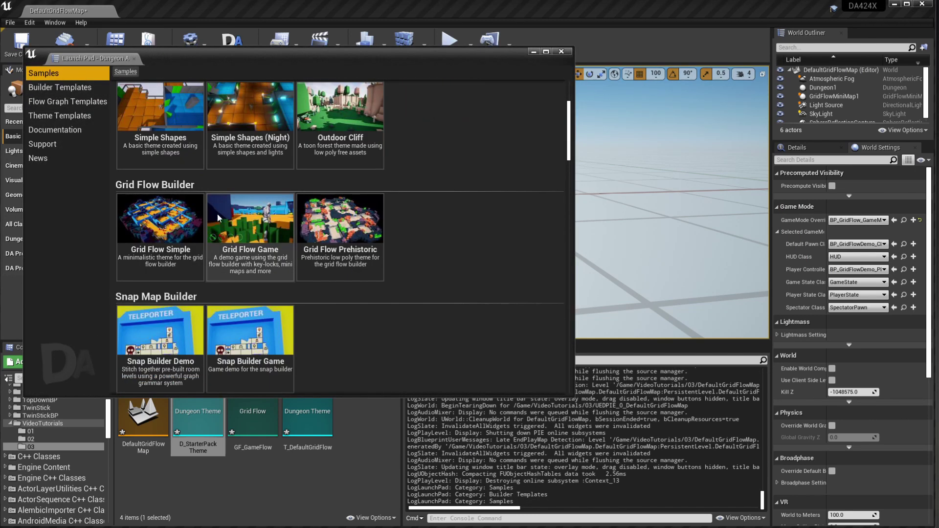
pyautogui.click(158, 230)
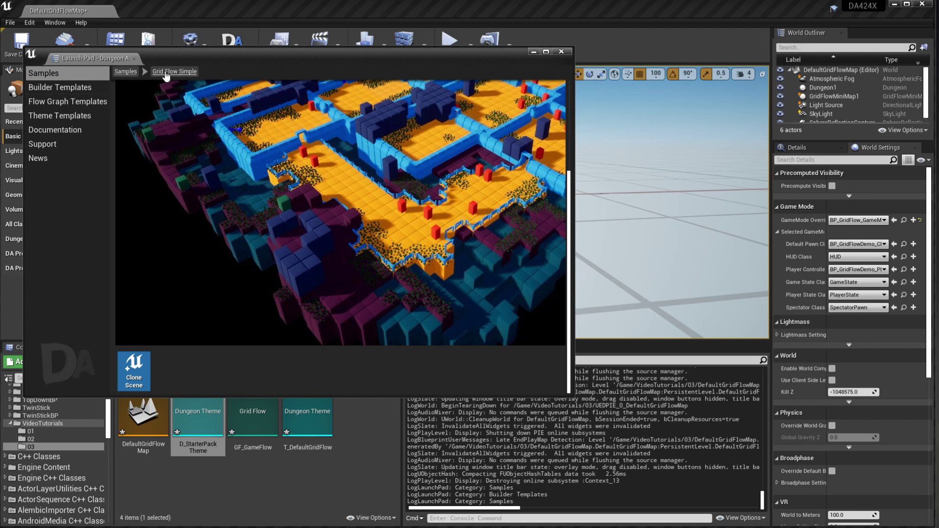
# Return to the sample list and open the Hell Forge (Design) sample's detail page
pyautogui.click(125, 72)
pyautogui.scroll(-5, 200, 232)
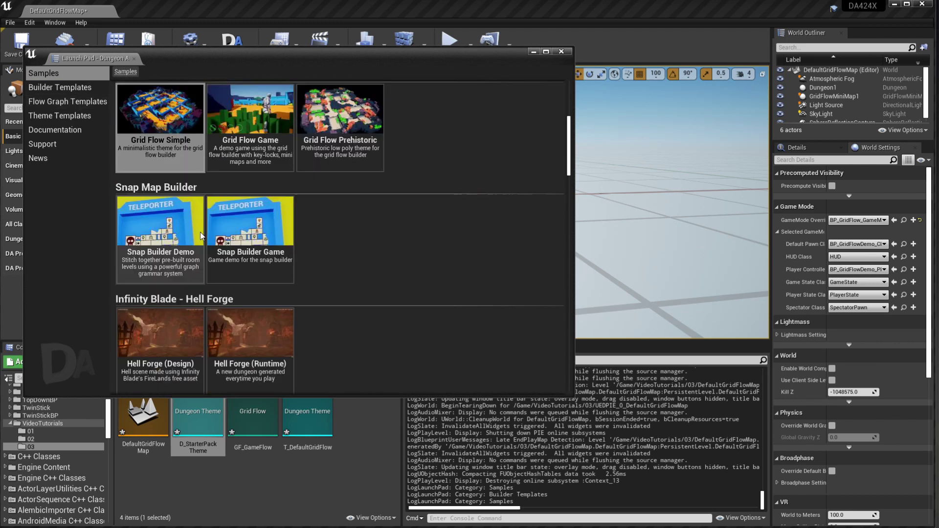
pyautogui.click(198, 230)
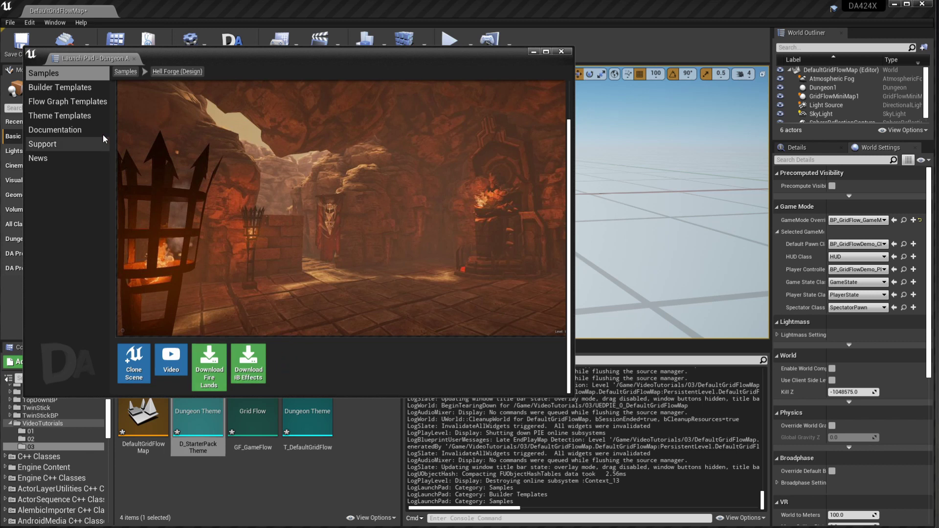
# Go back to the samples and open the Grid Flow Game sample under Grid Flow Builder
pyautogui.click(126, 71)
pyautogui.scroll(-1, 188, 85)
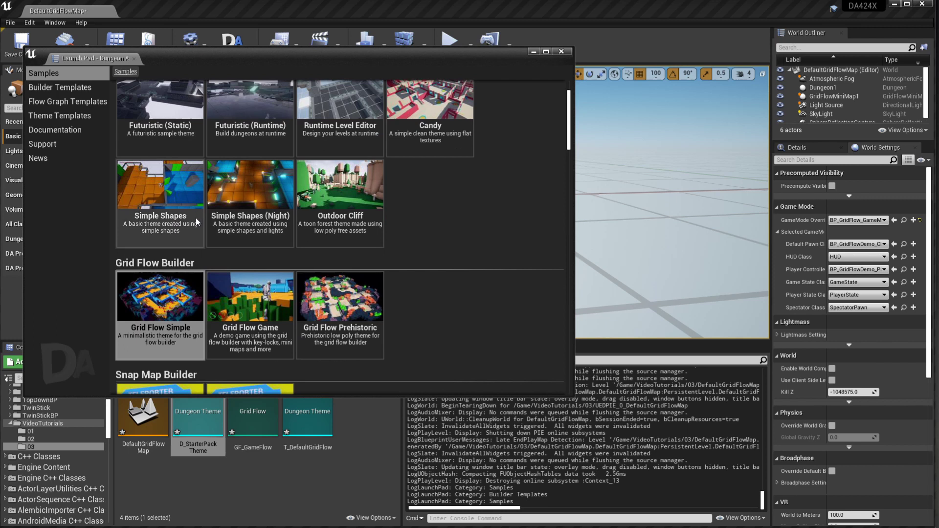
pyautogui.scroll(4, 250, 278)
pyautogui.scroll(-8, 252, 277)
pyautogui.click(254, 277)
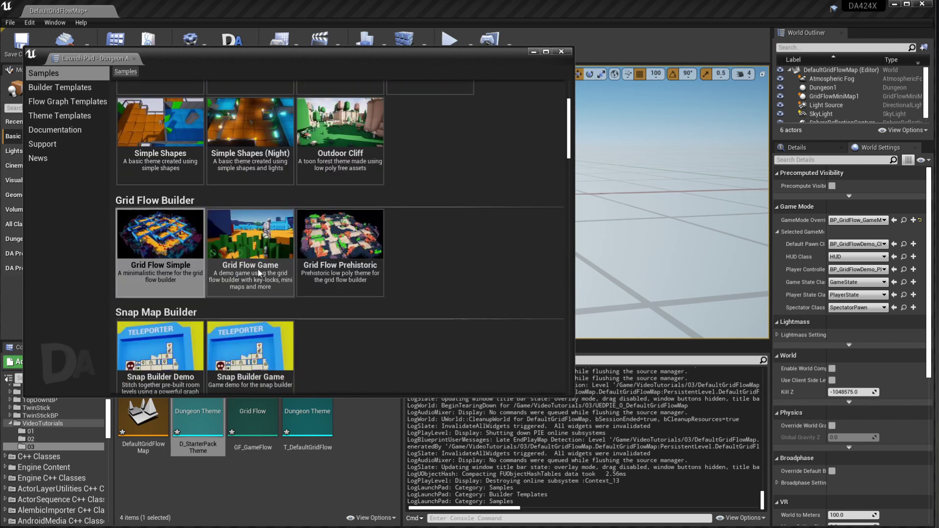
# Return to the sample list and open the Hell Forge (Runtime) sample's detail page
pyautogui.click(128, 71)
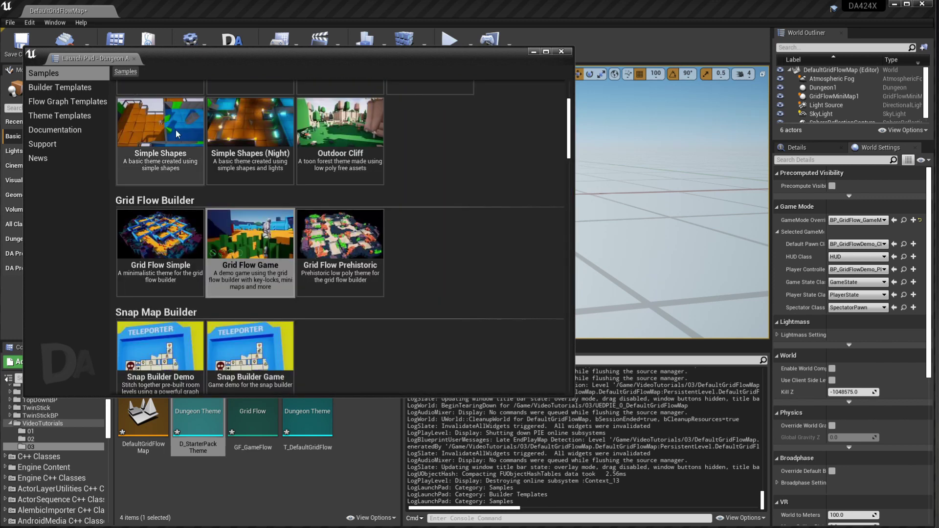
pyautogui.scroll(2, 241, 192)
pyautogui.scroll(-5, 252, 233)
pyautogui.click(248, 235)
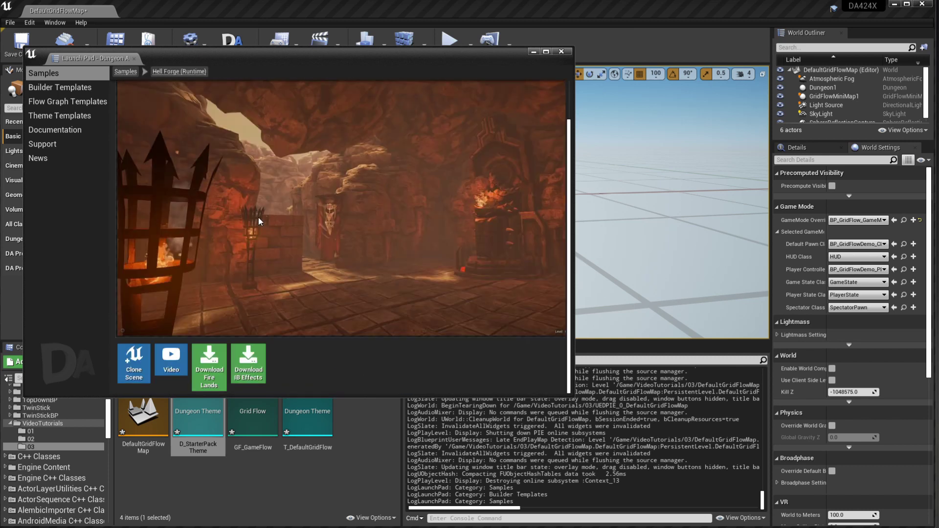
# Browse the remaining sample categories from the Infinity Blade scenes down to Floor Plan Builder
pyautogui.click(126, 71)
pyautogui.scroll(-5, 240, 221)
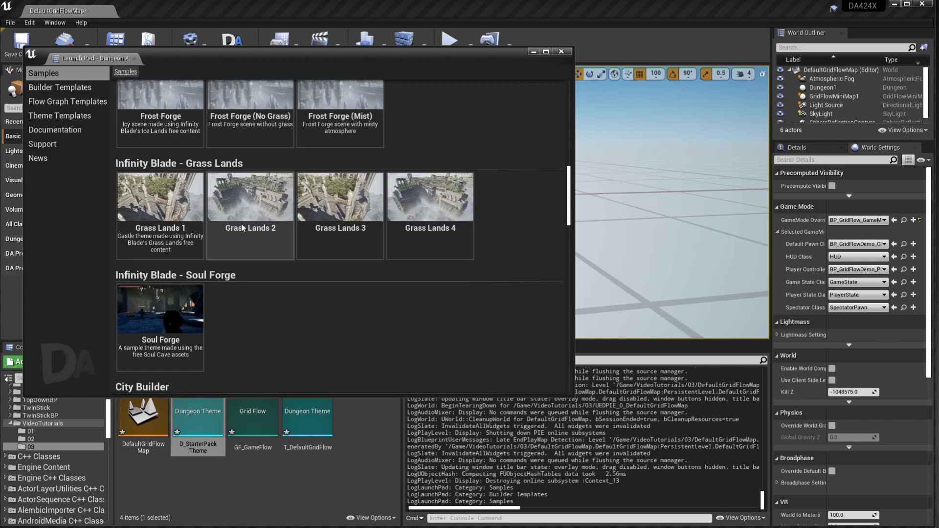
pyautogui.scroll(-1, 241, 224)
pyautogui.moveTo(568, 218); pyautogui.dragTo(559, 368)
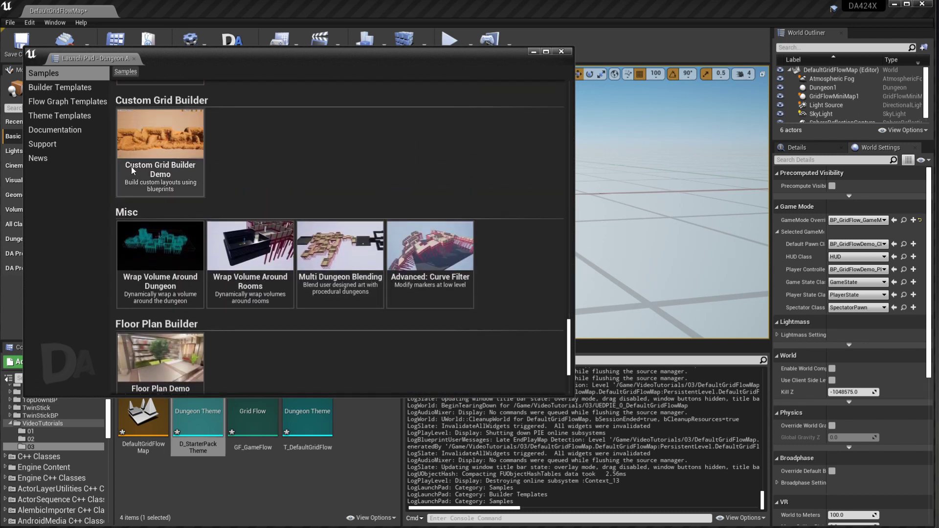
# View the Launch Pad's Documentation category, followed by its Support category
pyautogui.click(71, 134)
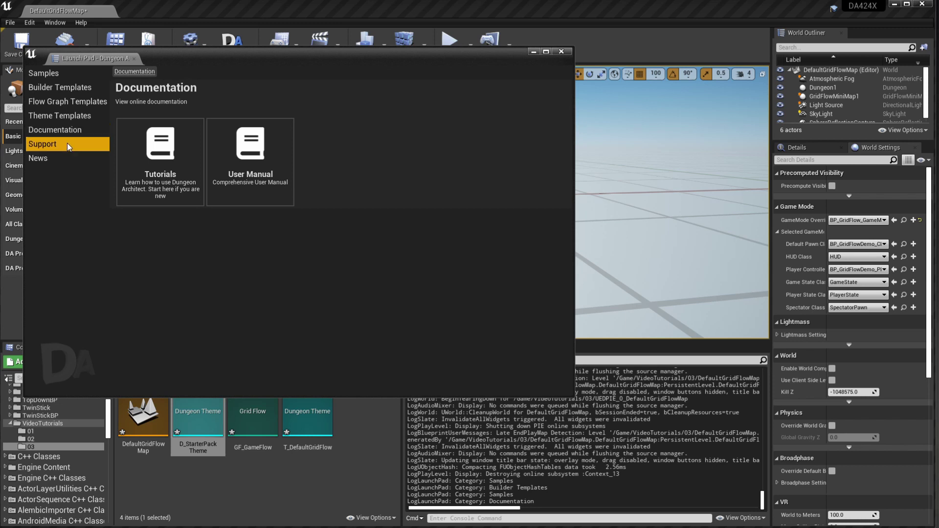
pyautogui.click(67, 143)
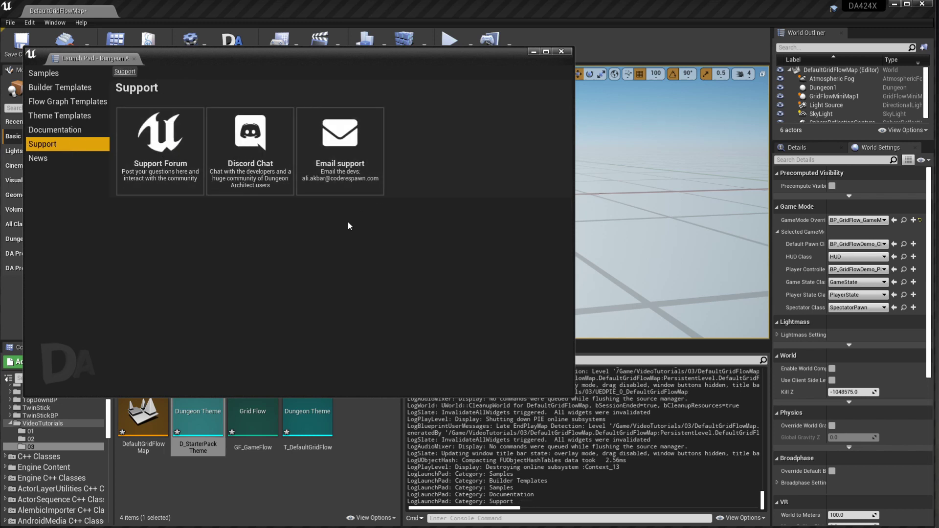